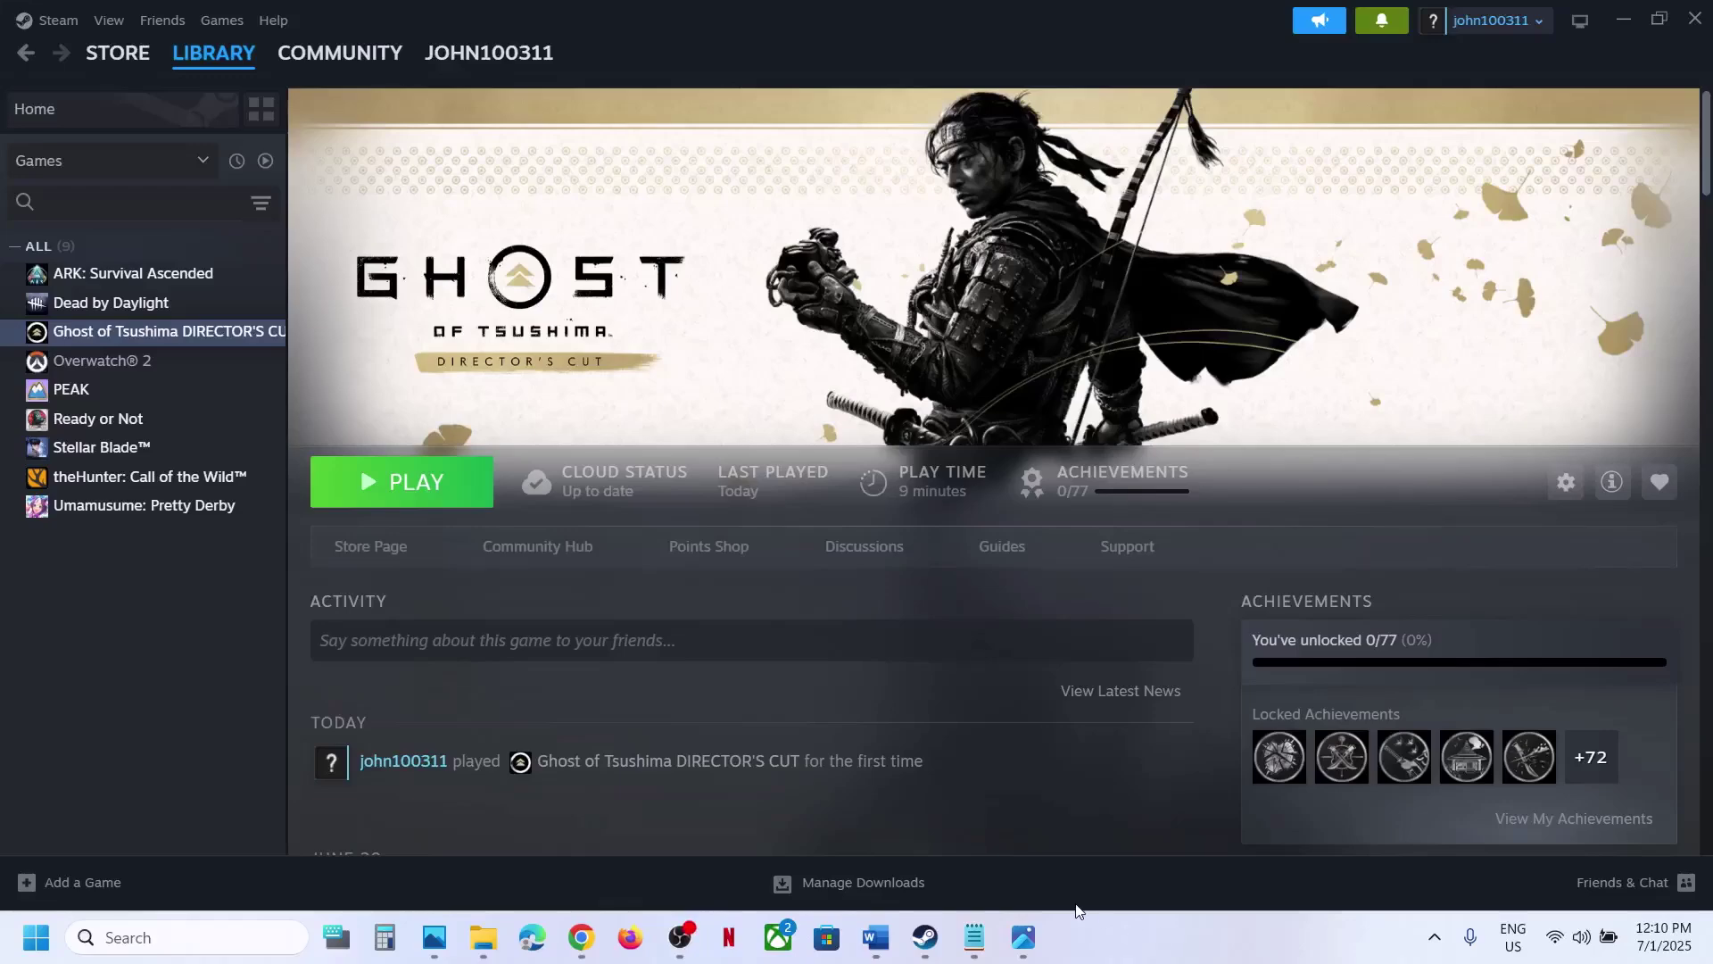
# Step: Review the 'Failed to initialize PlayStation PC SDK' screenshot, then bring up Ghost of Tsushima's options in Steam
pyautogui.click(1024, 944)
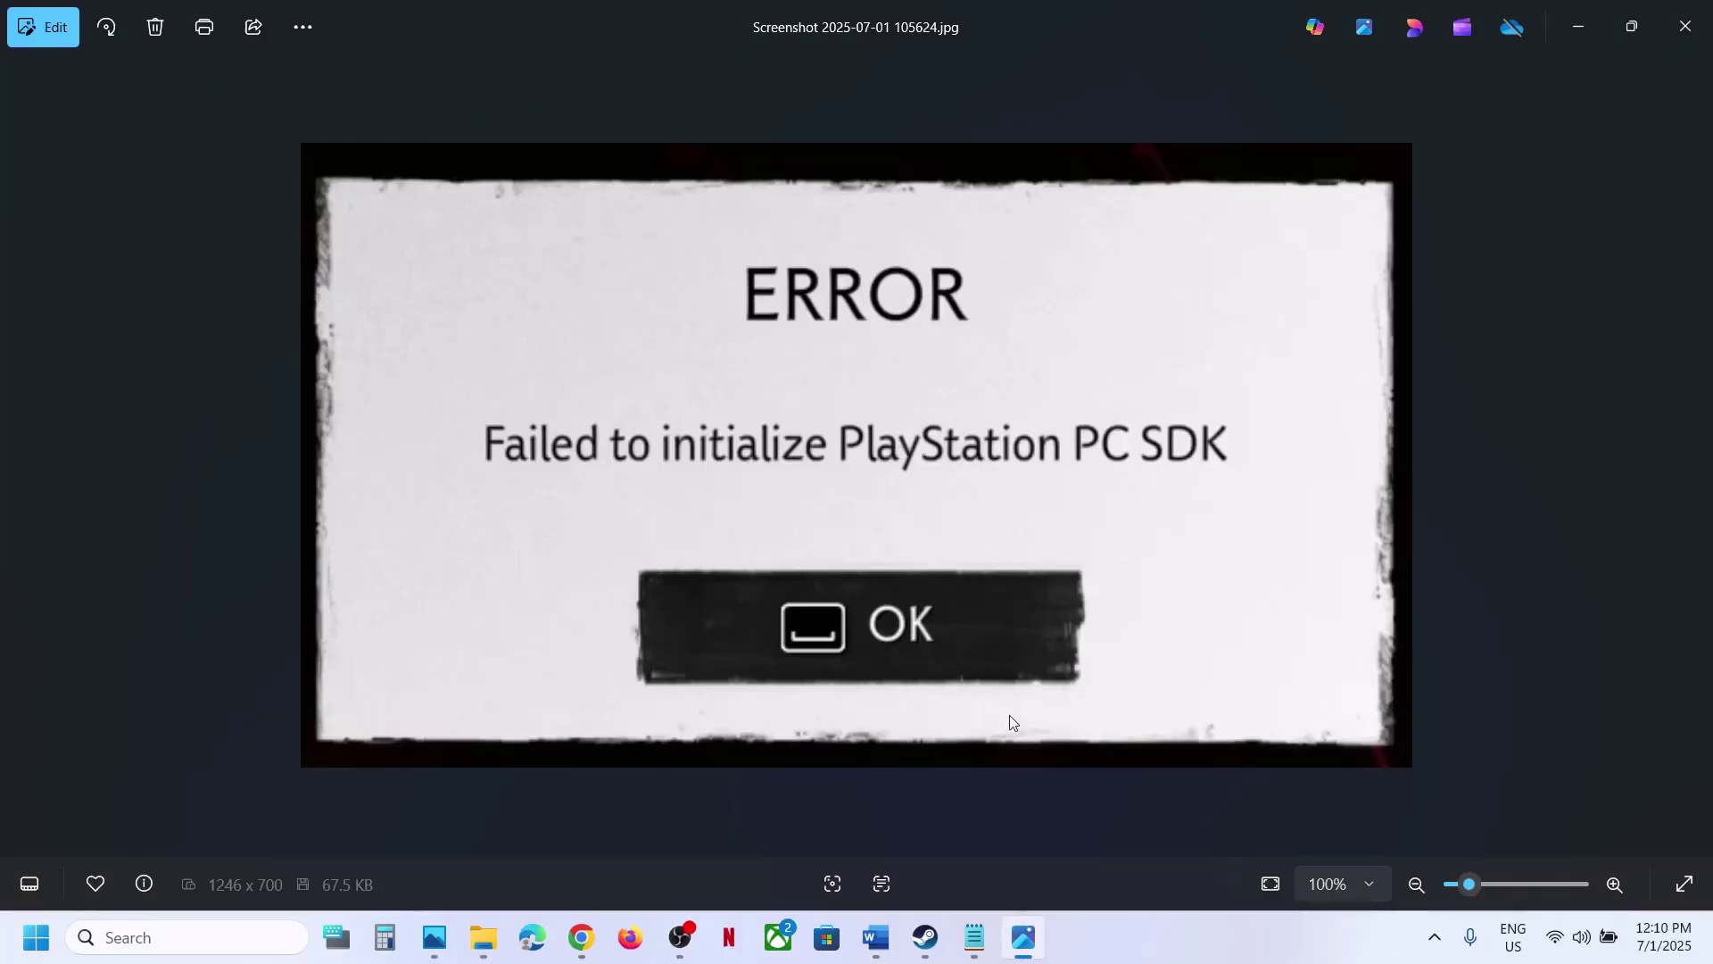
pyautogui.click(925, 937)
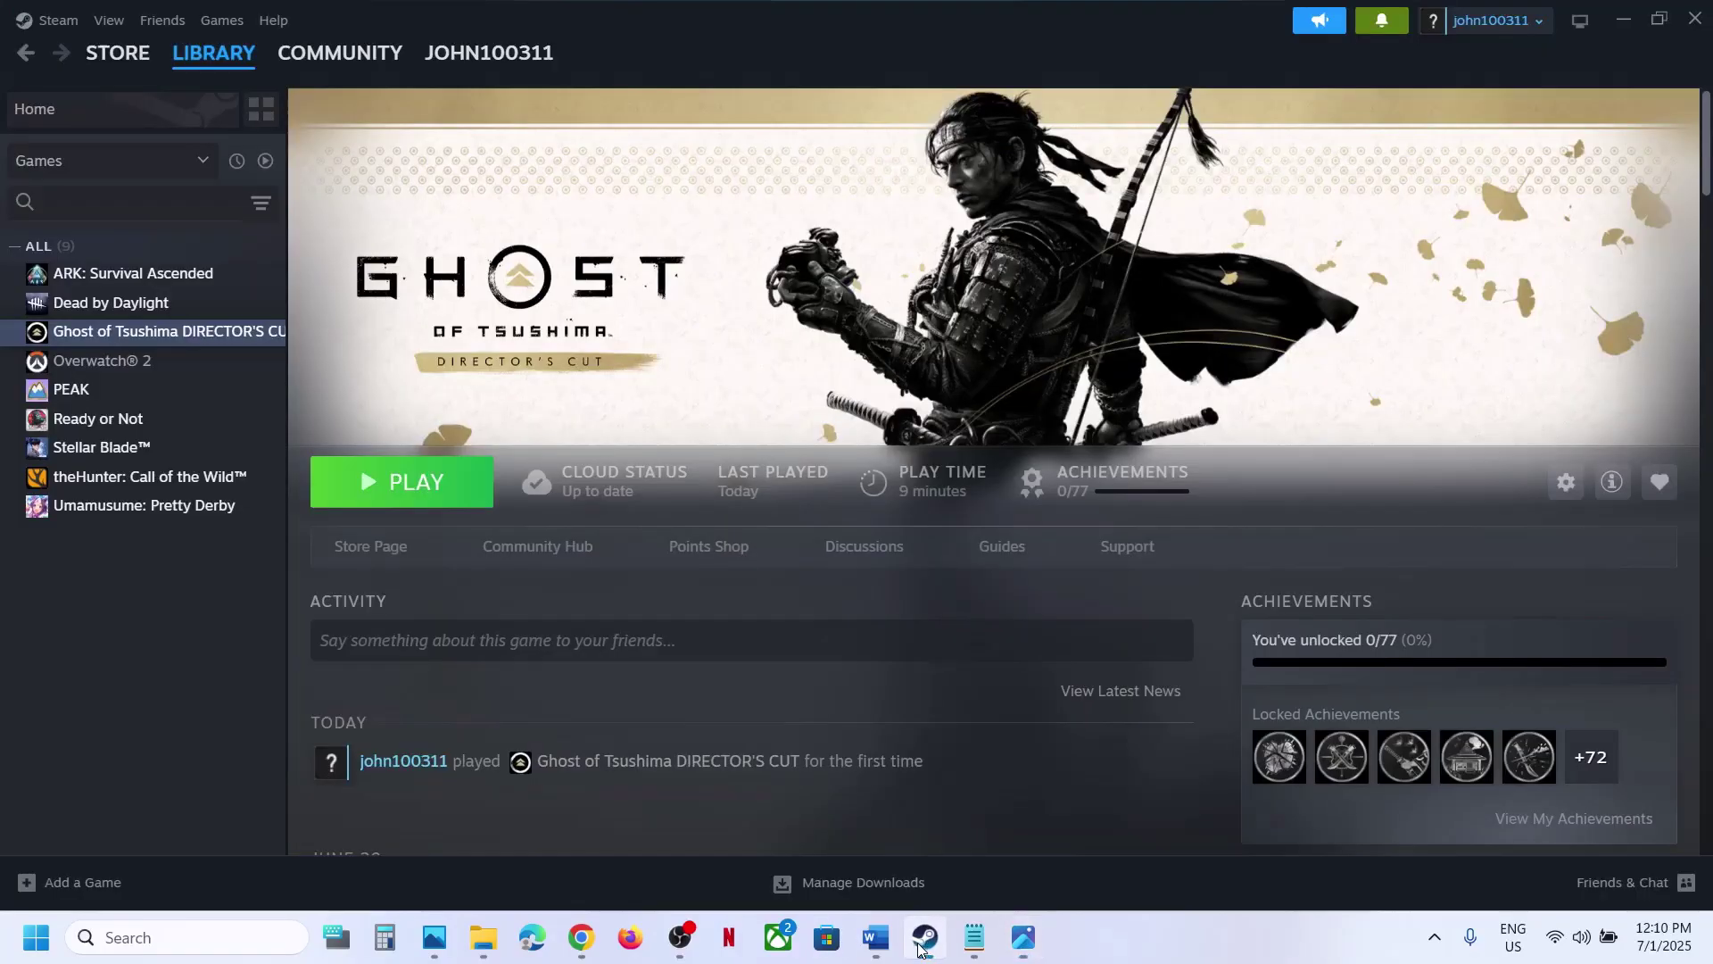
pyautogui.rightClick(157, 334)
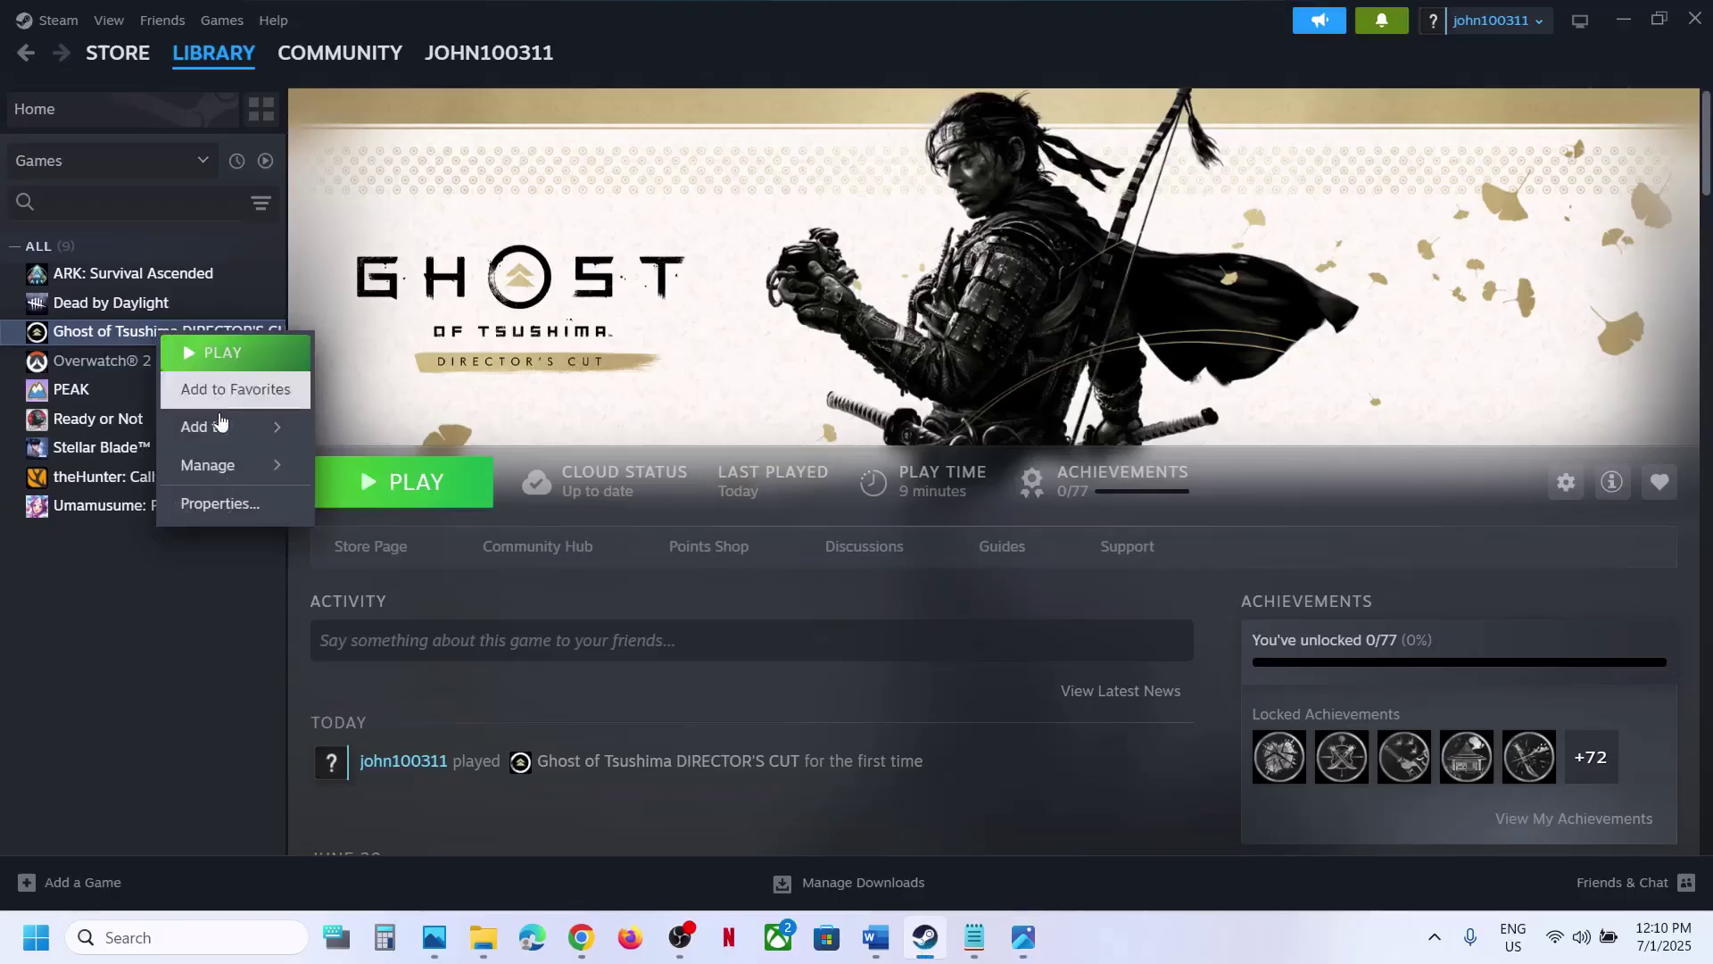
# Step: Browse the game's local files and run install_pspc_sdk_runtime as administrator, approving the permission prompt
pyautogui.moveTo(229, 464)
pyautogui.click(433, 508)
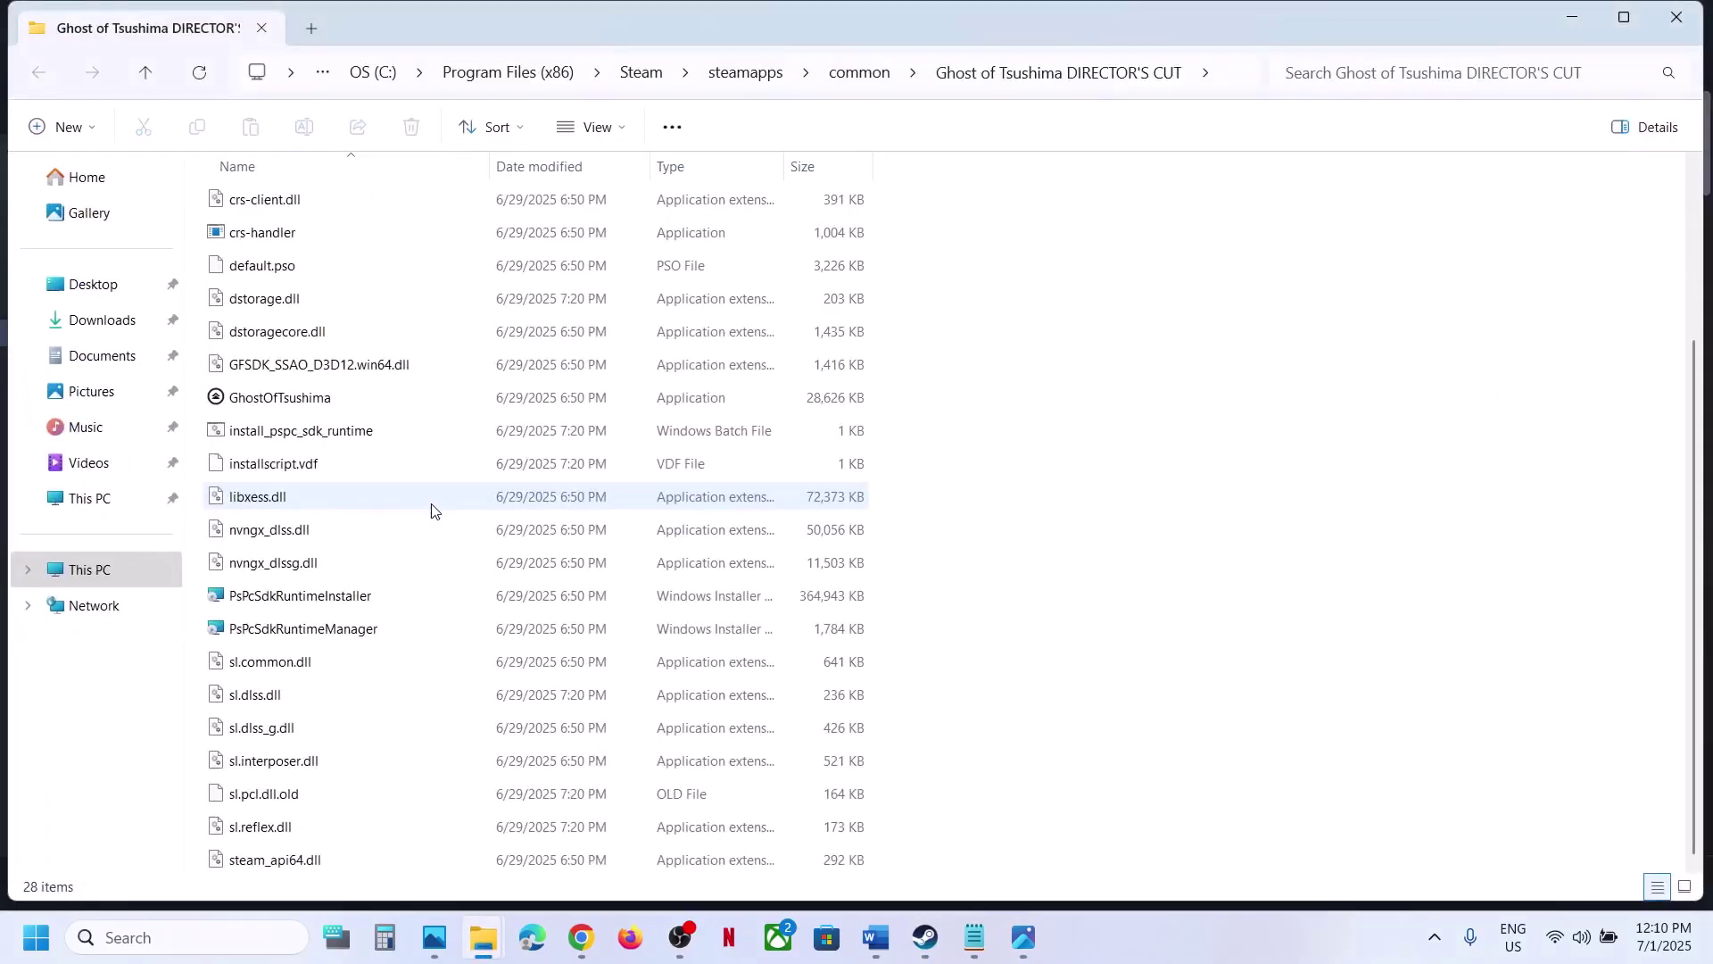
pyautogui.click(296, 442)
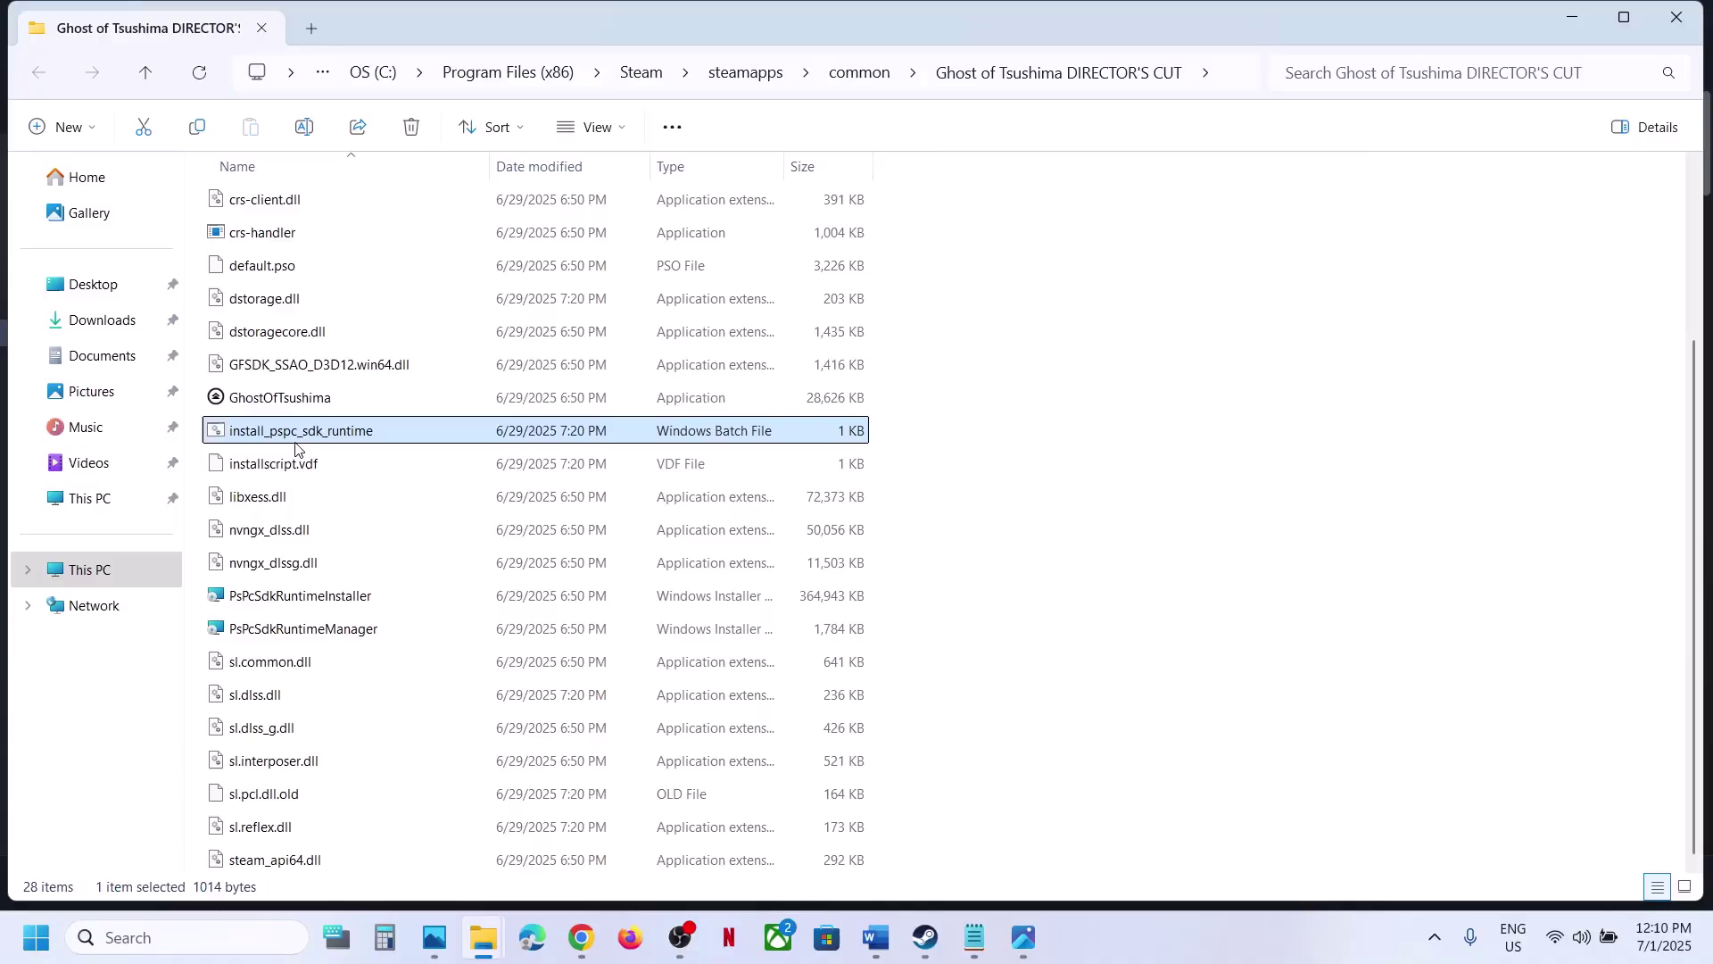
pyautogui.rightClick(317, 441)
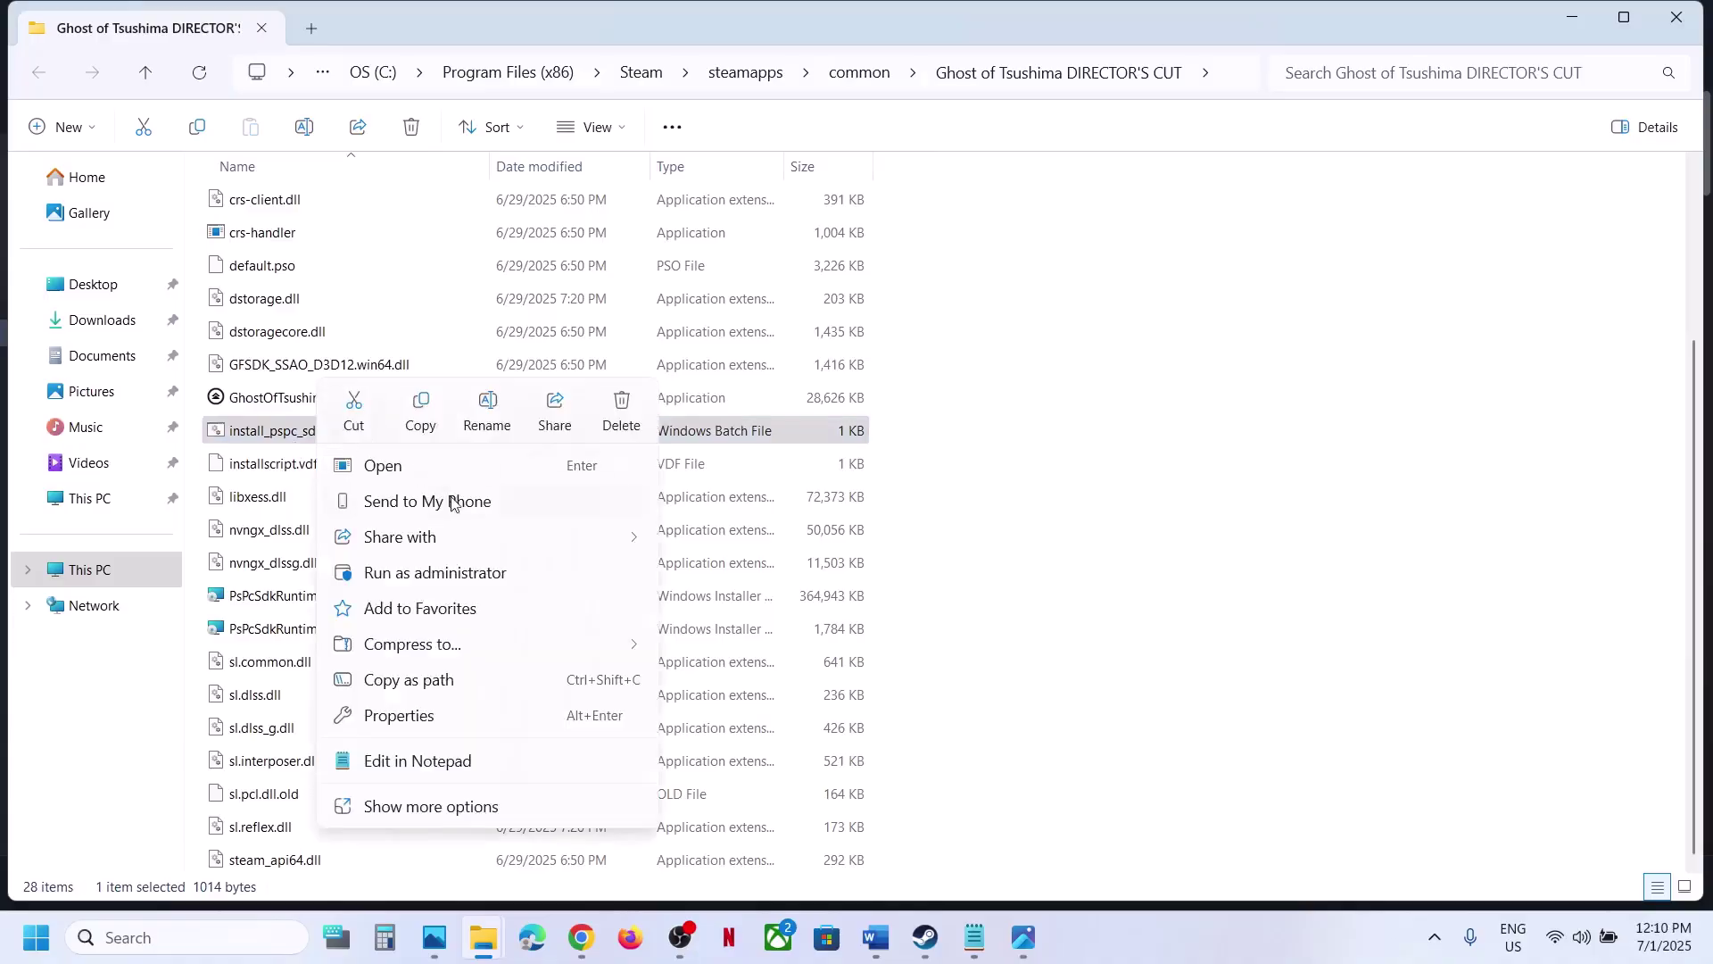
pyautogui.click(443, 572)
pyautogui.click(758, 689)
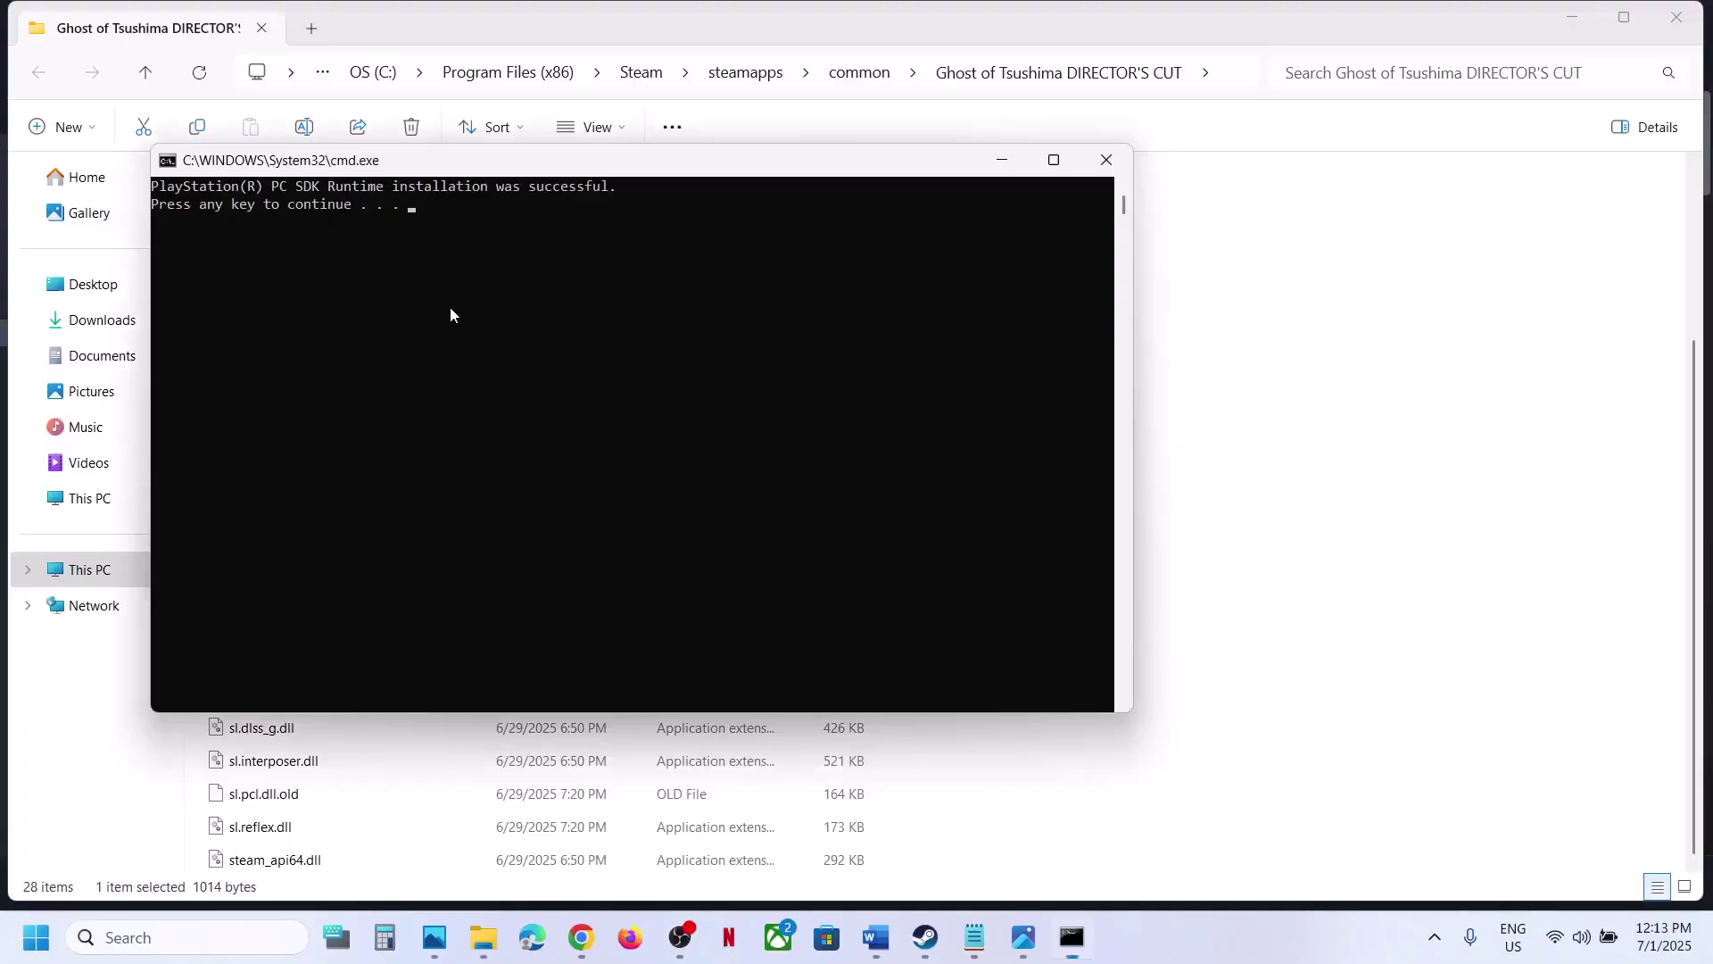
# Step: Close the Command Prompt once it reports the SDK Runtime installation was successful
pyautogui.press('Return')
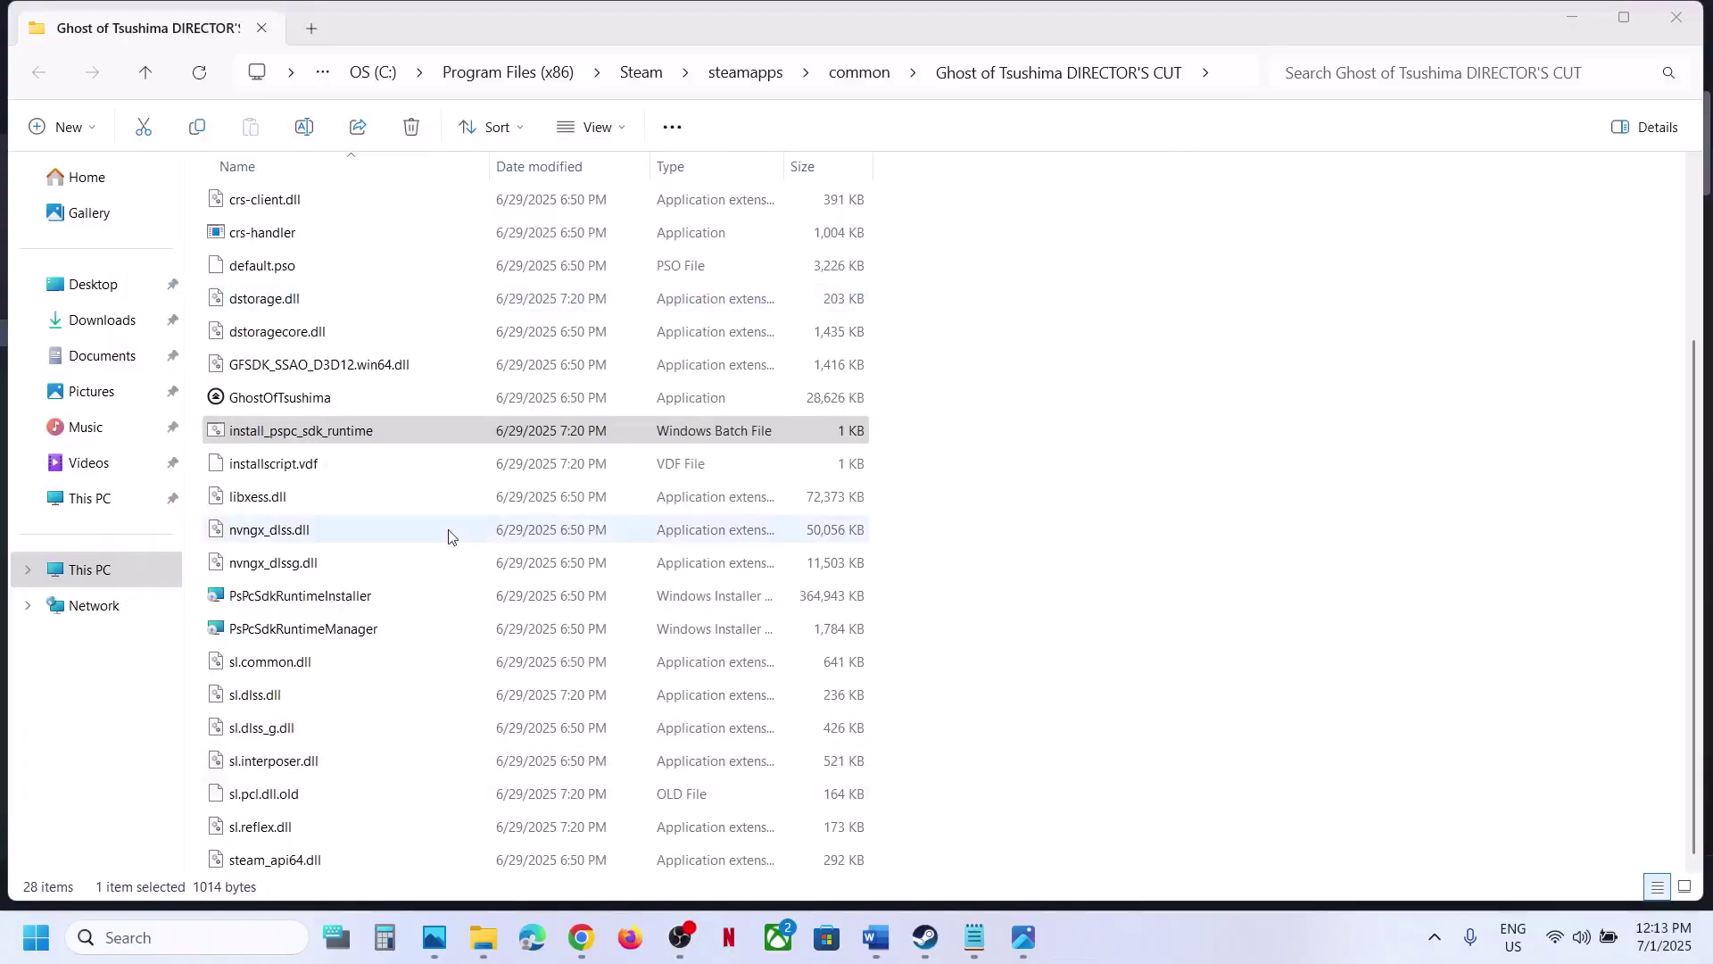
# Step: Return from Steam to the game folder and select the PsPcSdkRuntimeInstaller package
pyautogui.click(927, 944)
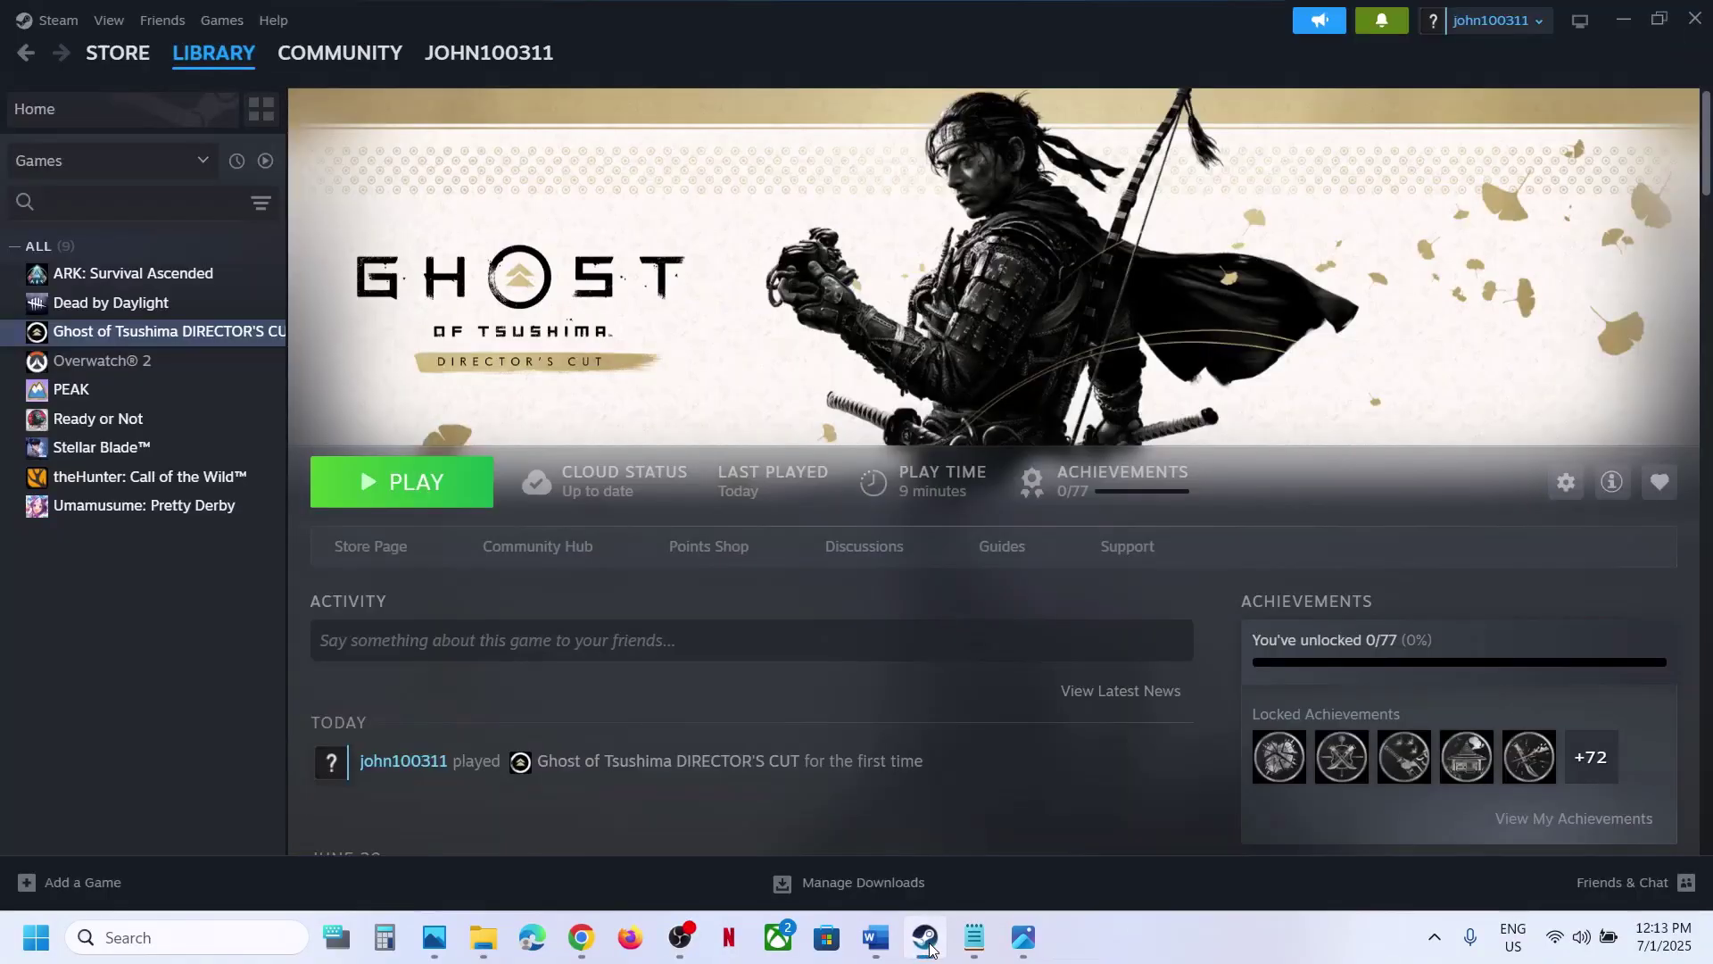
pyautogui.click(929, 948)
pyautogui.click(307, 597)
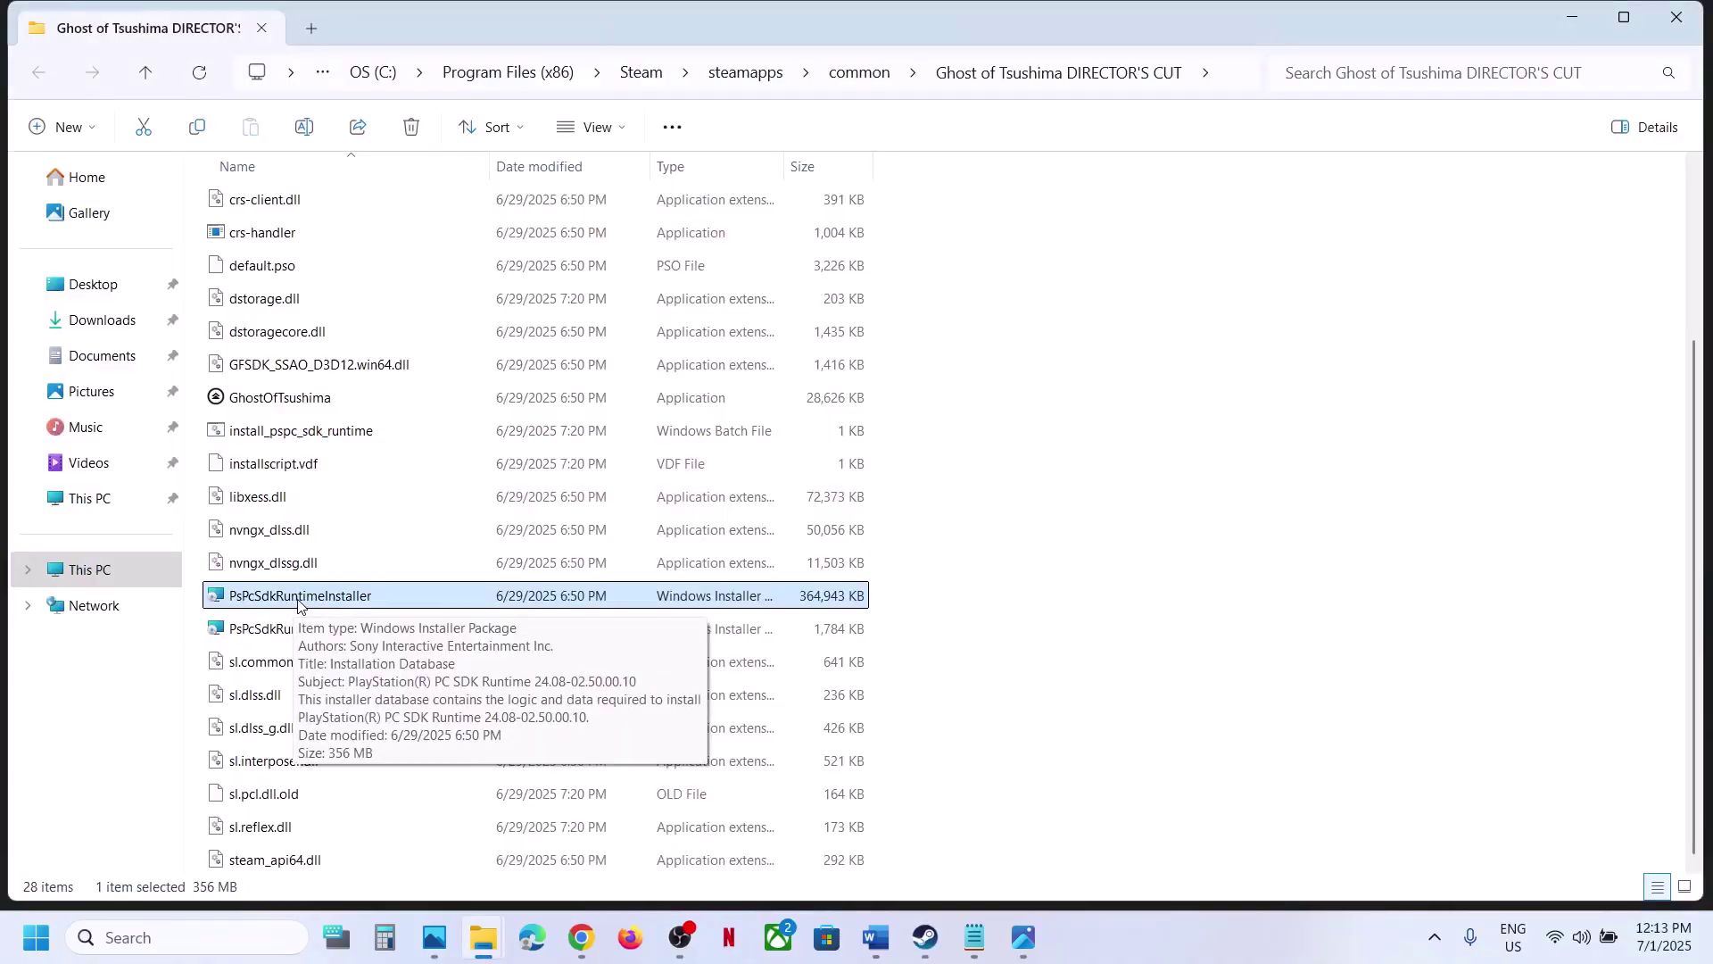
pyautogui.rightClick(300, 603)
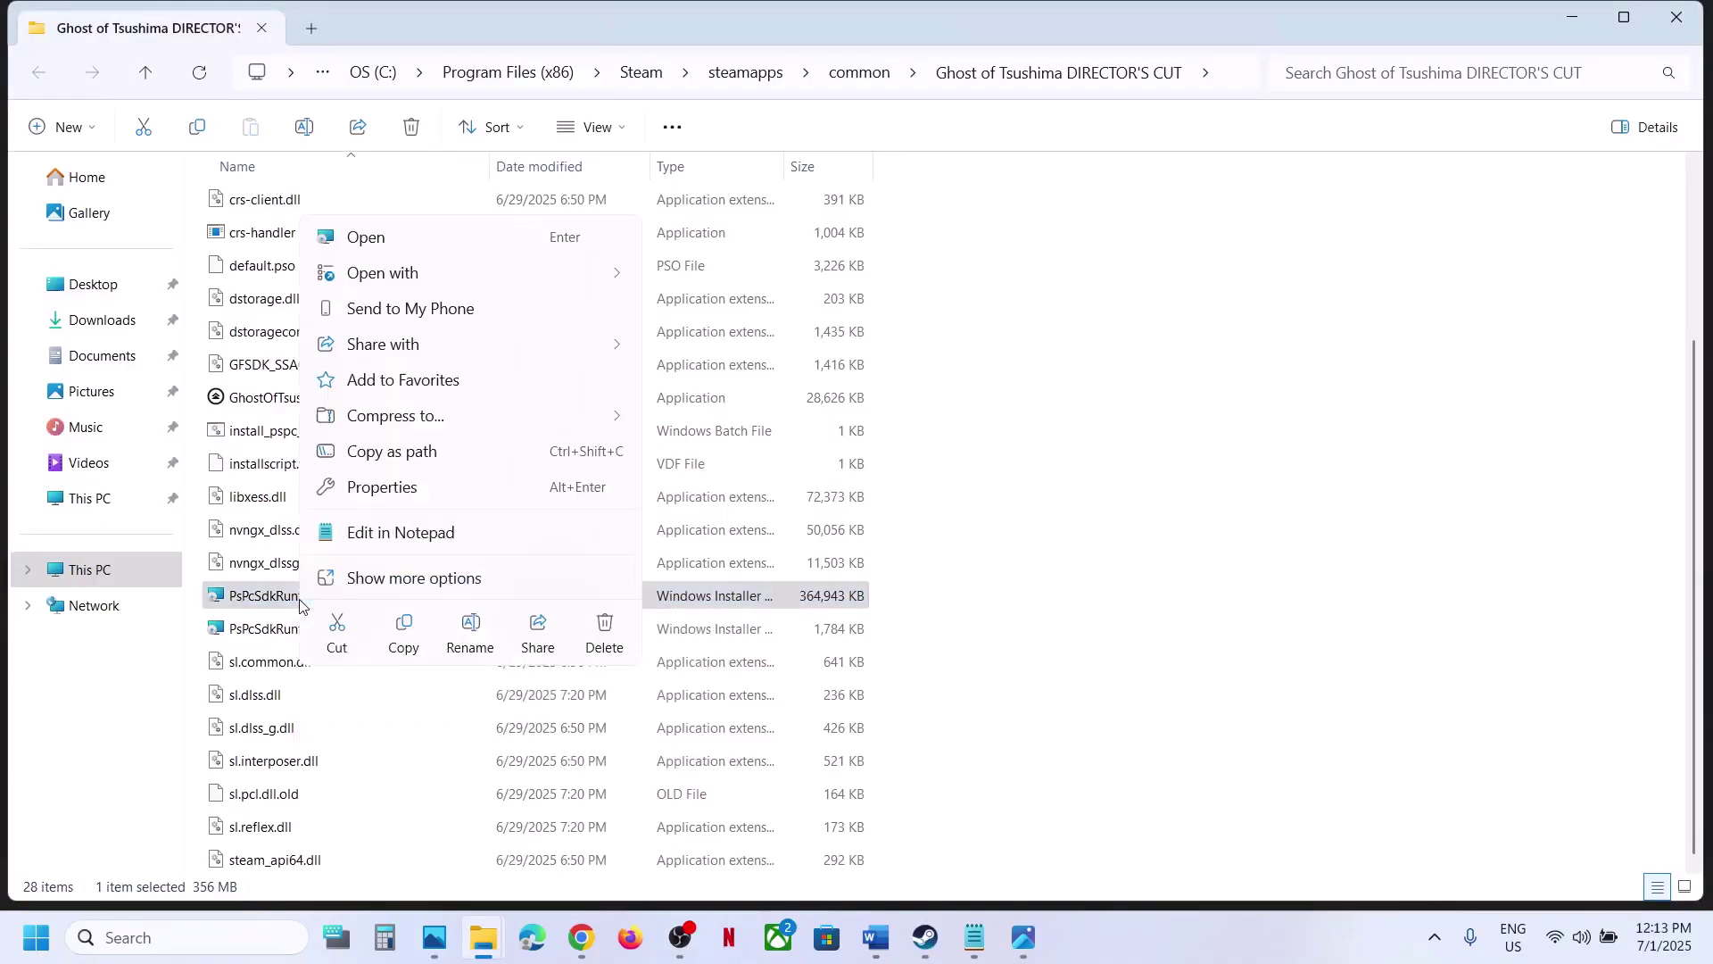
pyautogui.press('Escape')
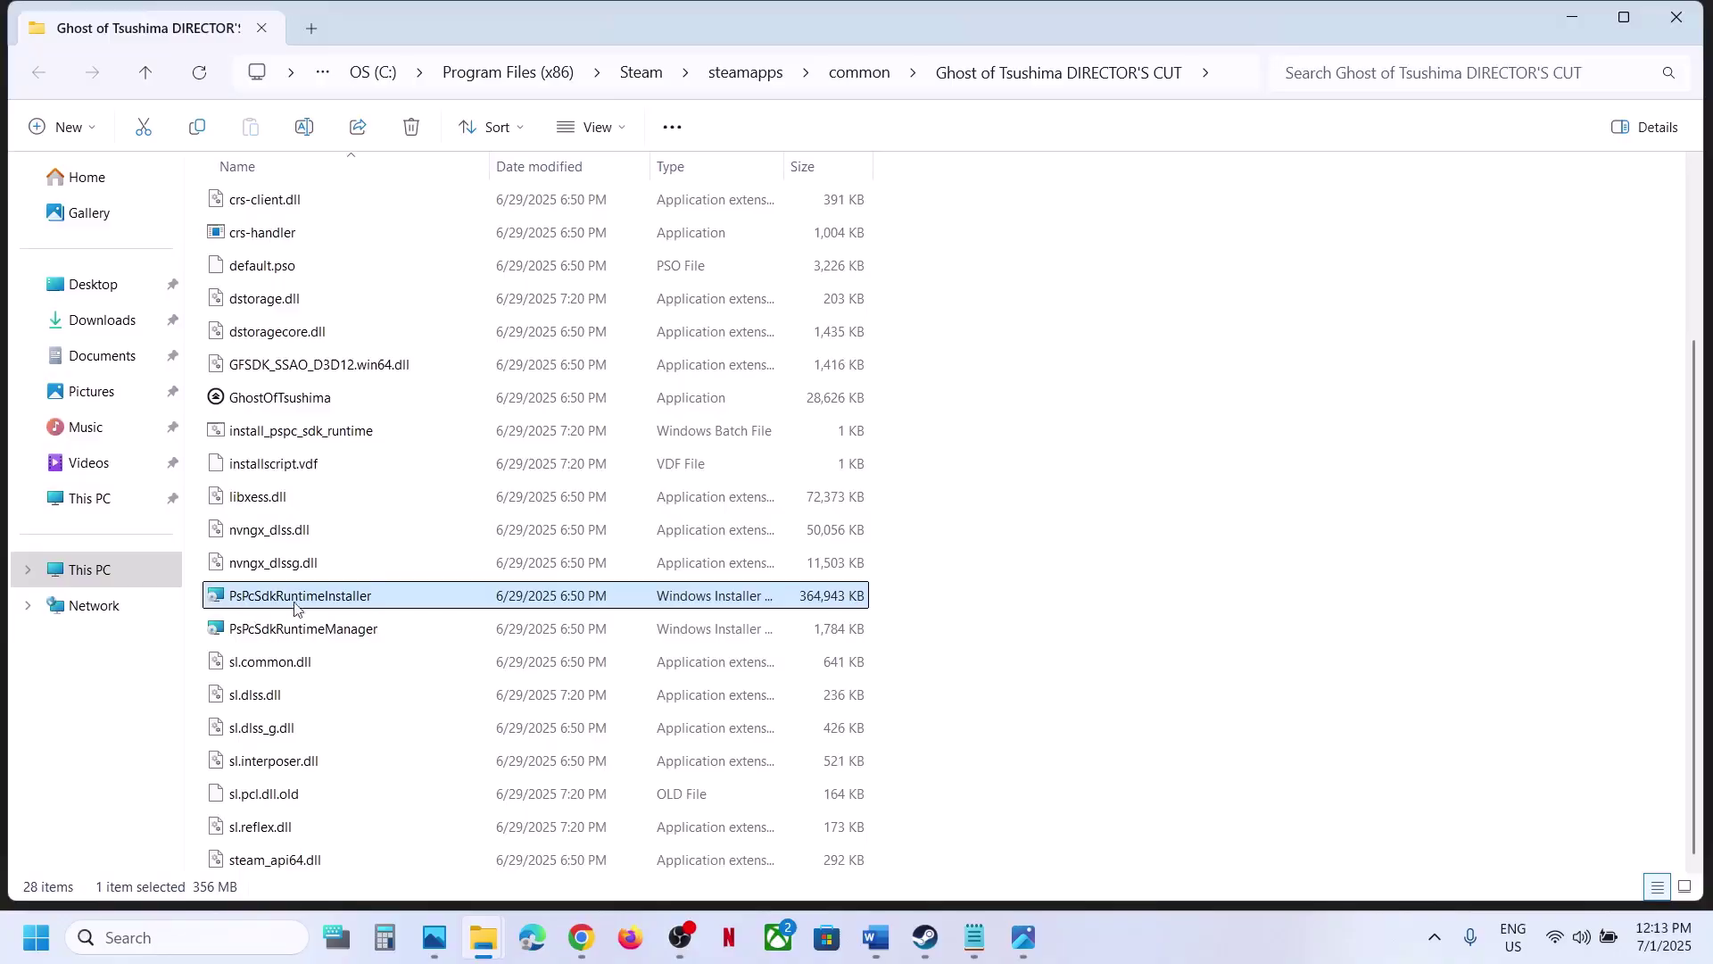
pyautogui.click(348, 600)
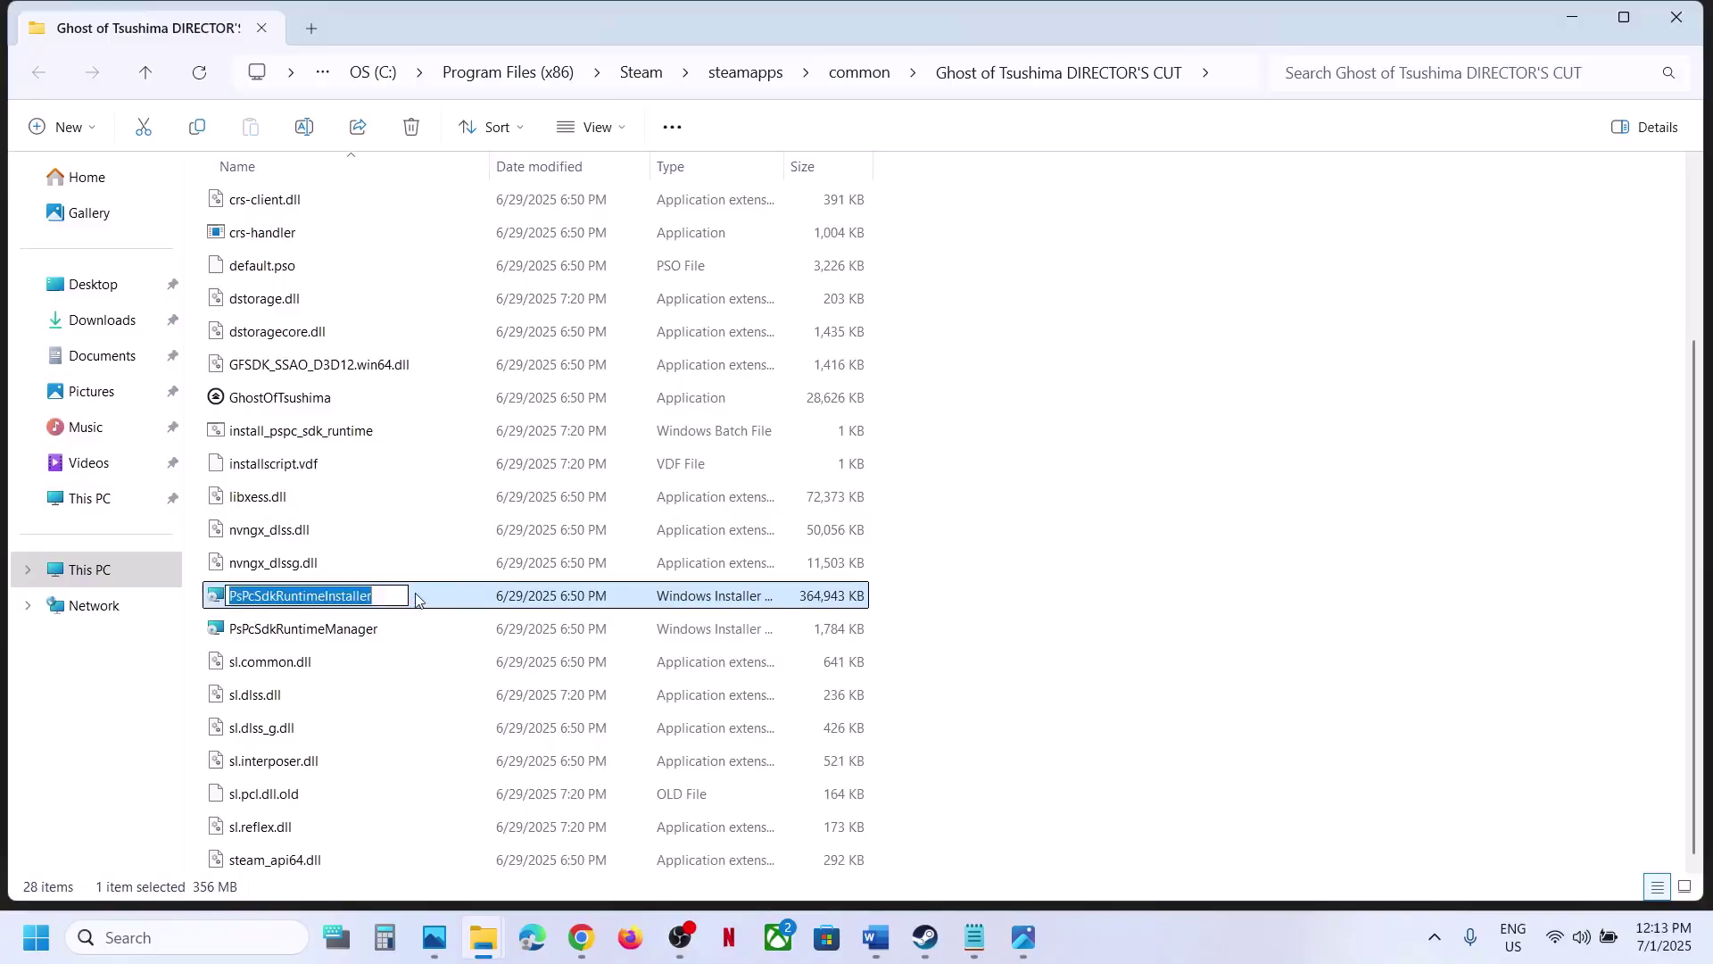
# Step: Keep the installer's name unchanged and let Windows Installer configure PlayStation PC SDK Runtime 24.08-02.50.00.10
pyautogui.press('Escape')
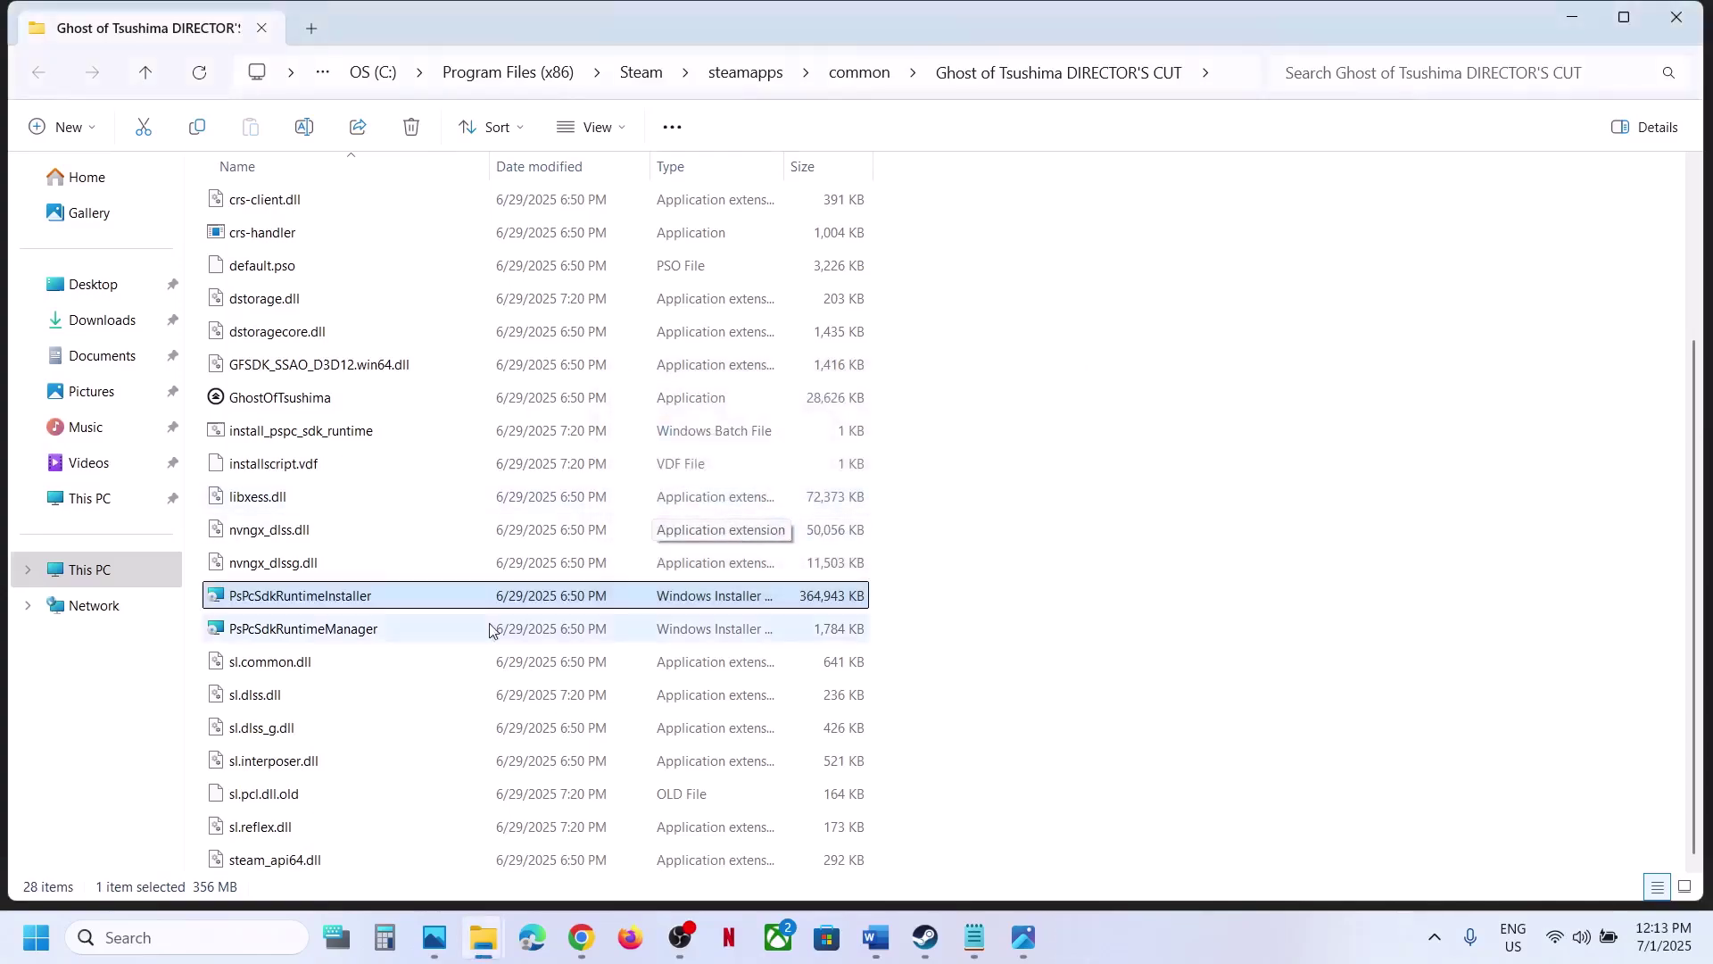
# Step: Run PsPcSdkRuntimeManager, then switch via Steam back to the game's install folder window
pyautogui.click(336, 639)
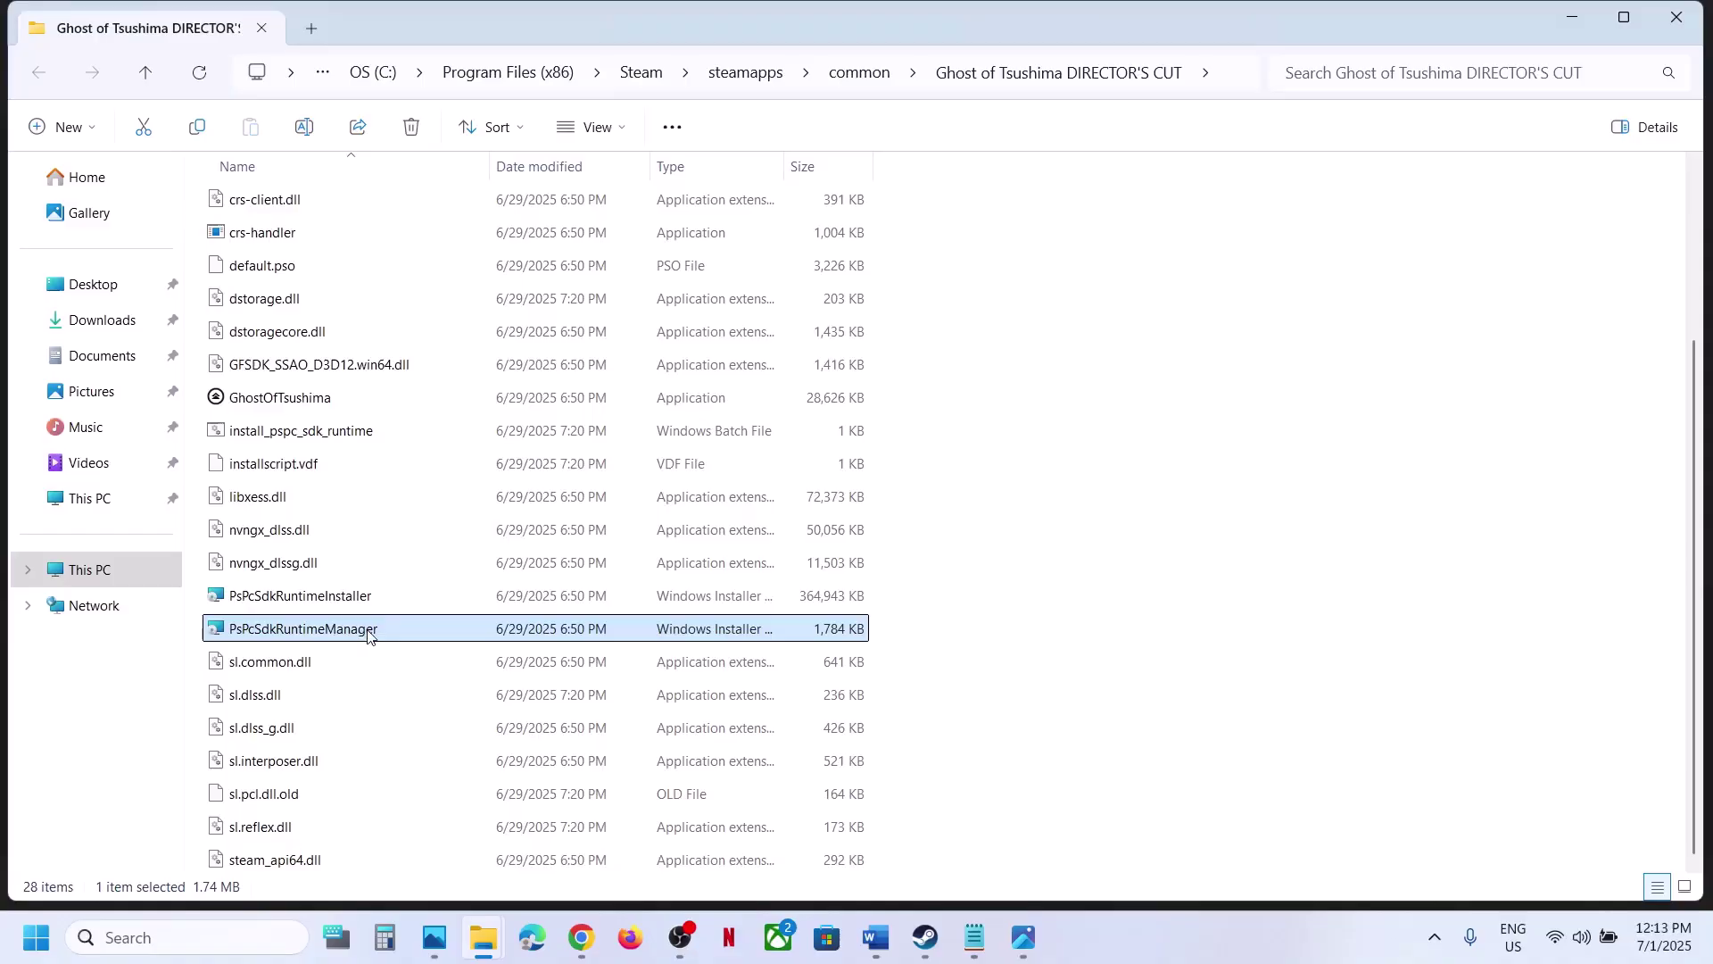
pyautogui.doubleClick(369, 630)
pyautogui.click(936, 935)
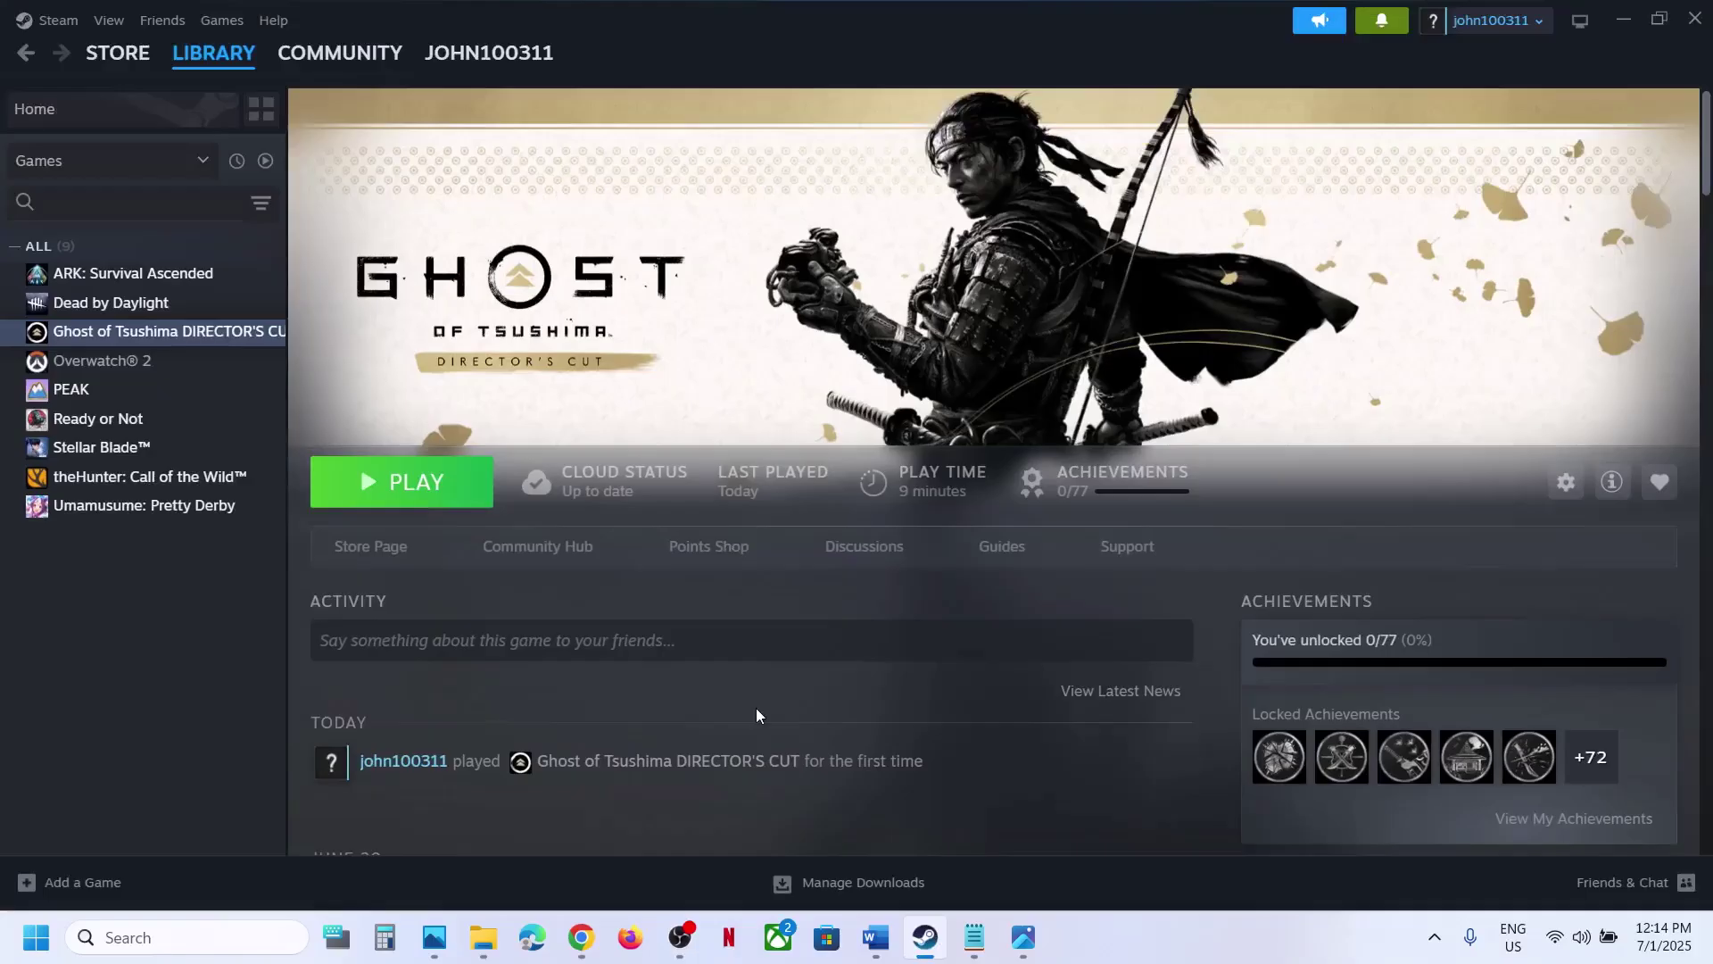
pyautogui.moveTo(482, 937)
pyautogui.click(587, 850)
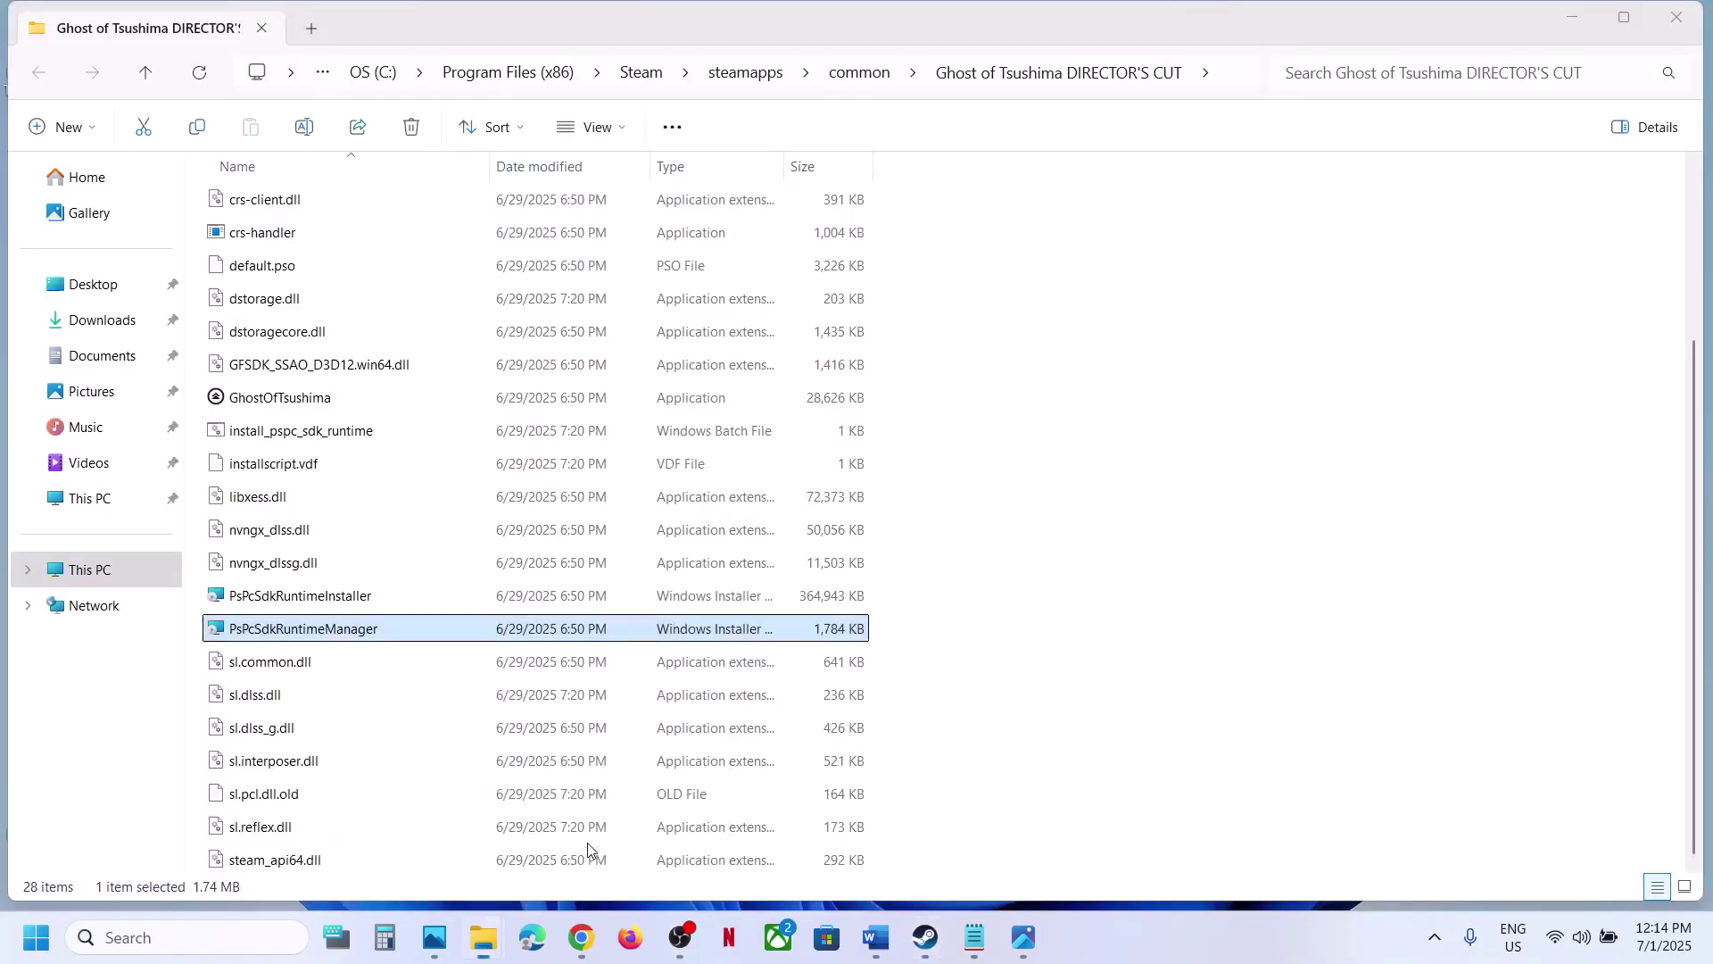
# Step: On the OS (C:) drive, show hidden items and open the ProgramData folder
pyautogui.click(108, 580)
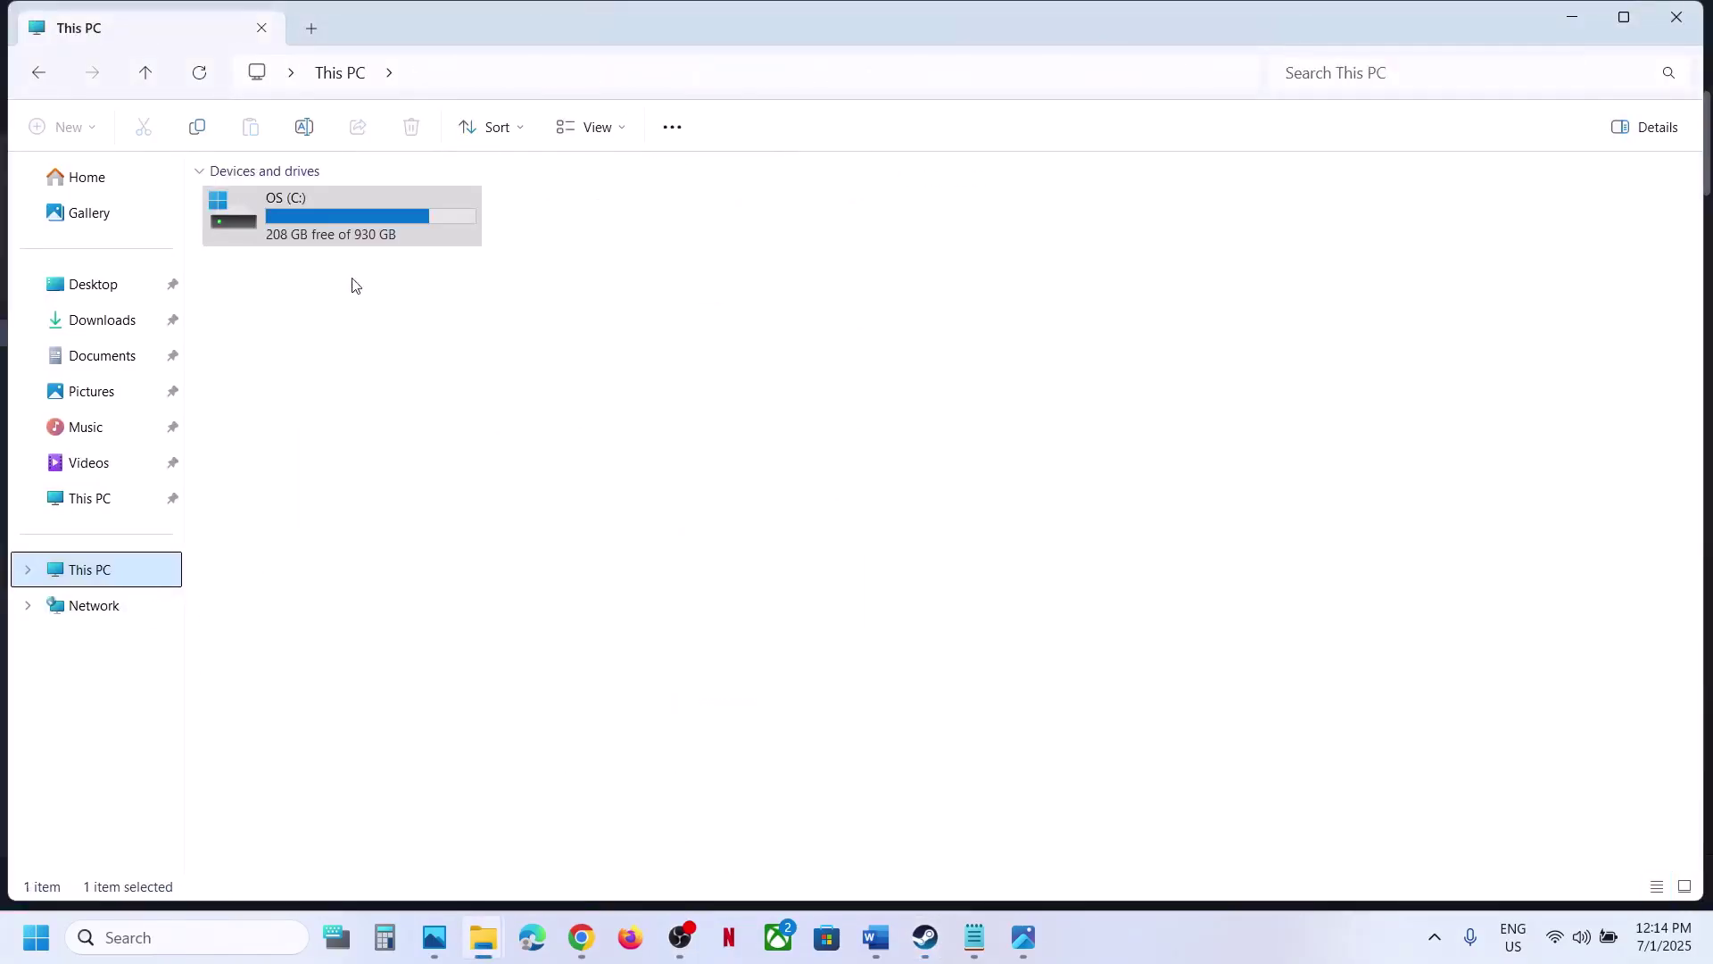
pyautogui.doubleClick(330, 236)
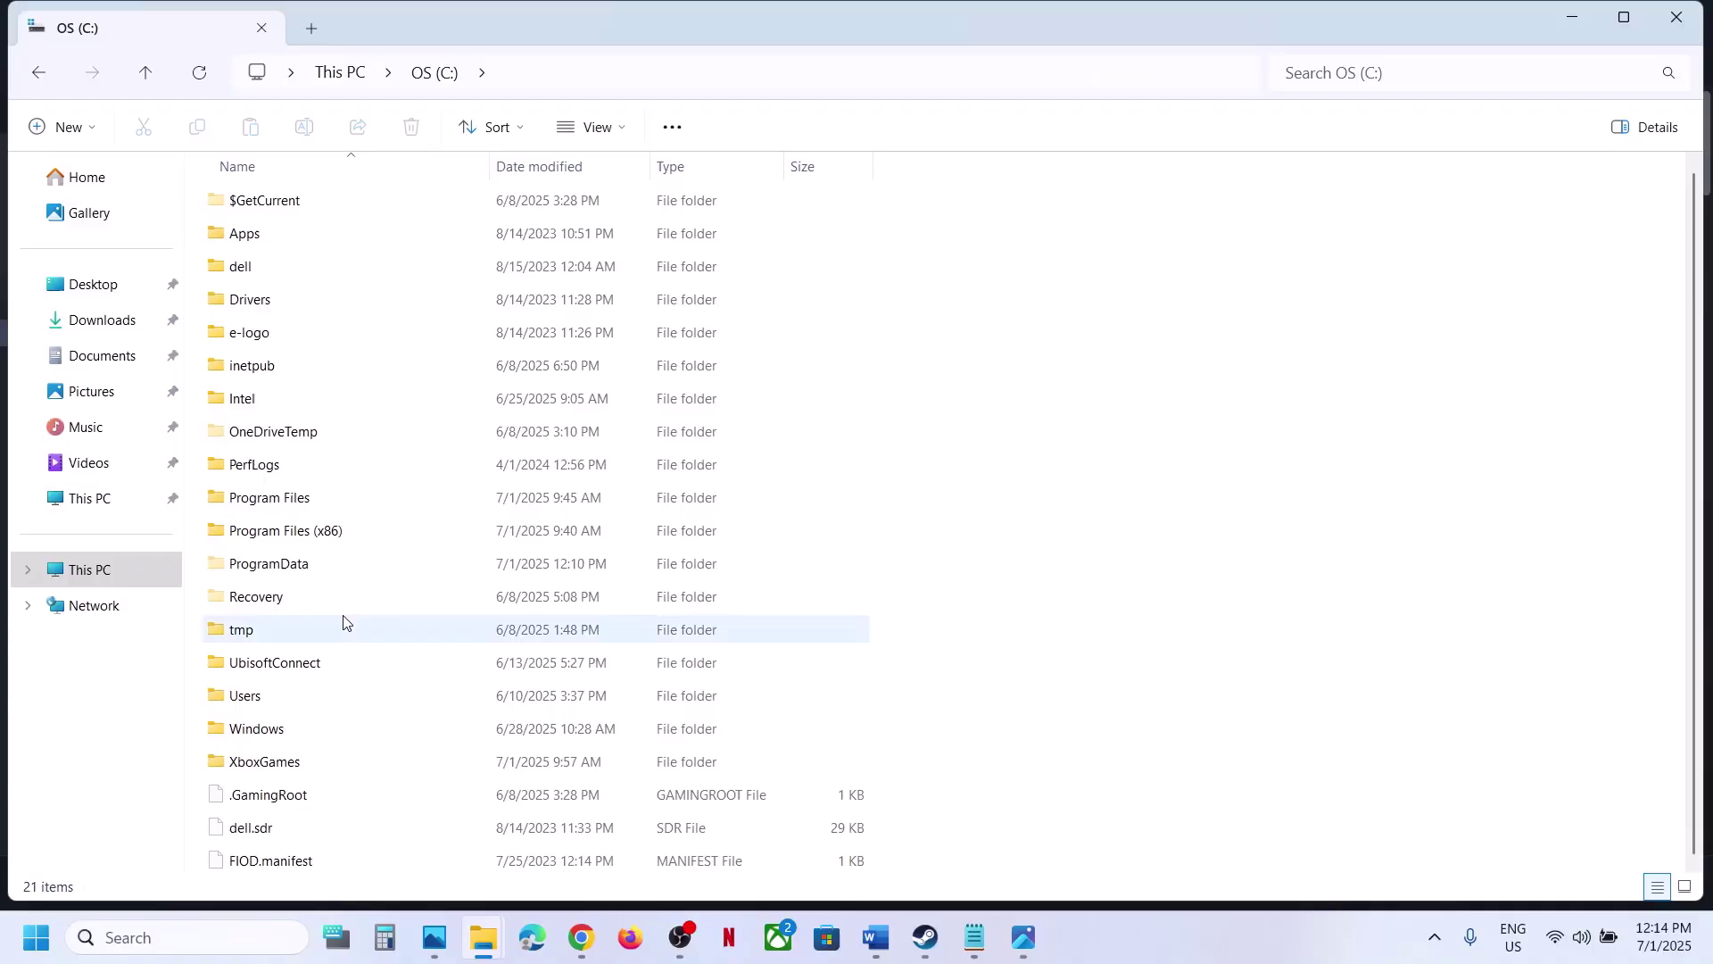
pyautogui.scroll(-1, 348, 622)
pyautogui.click(337, 556)
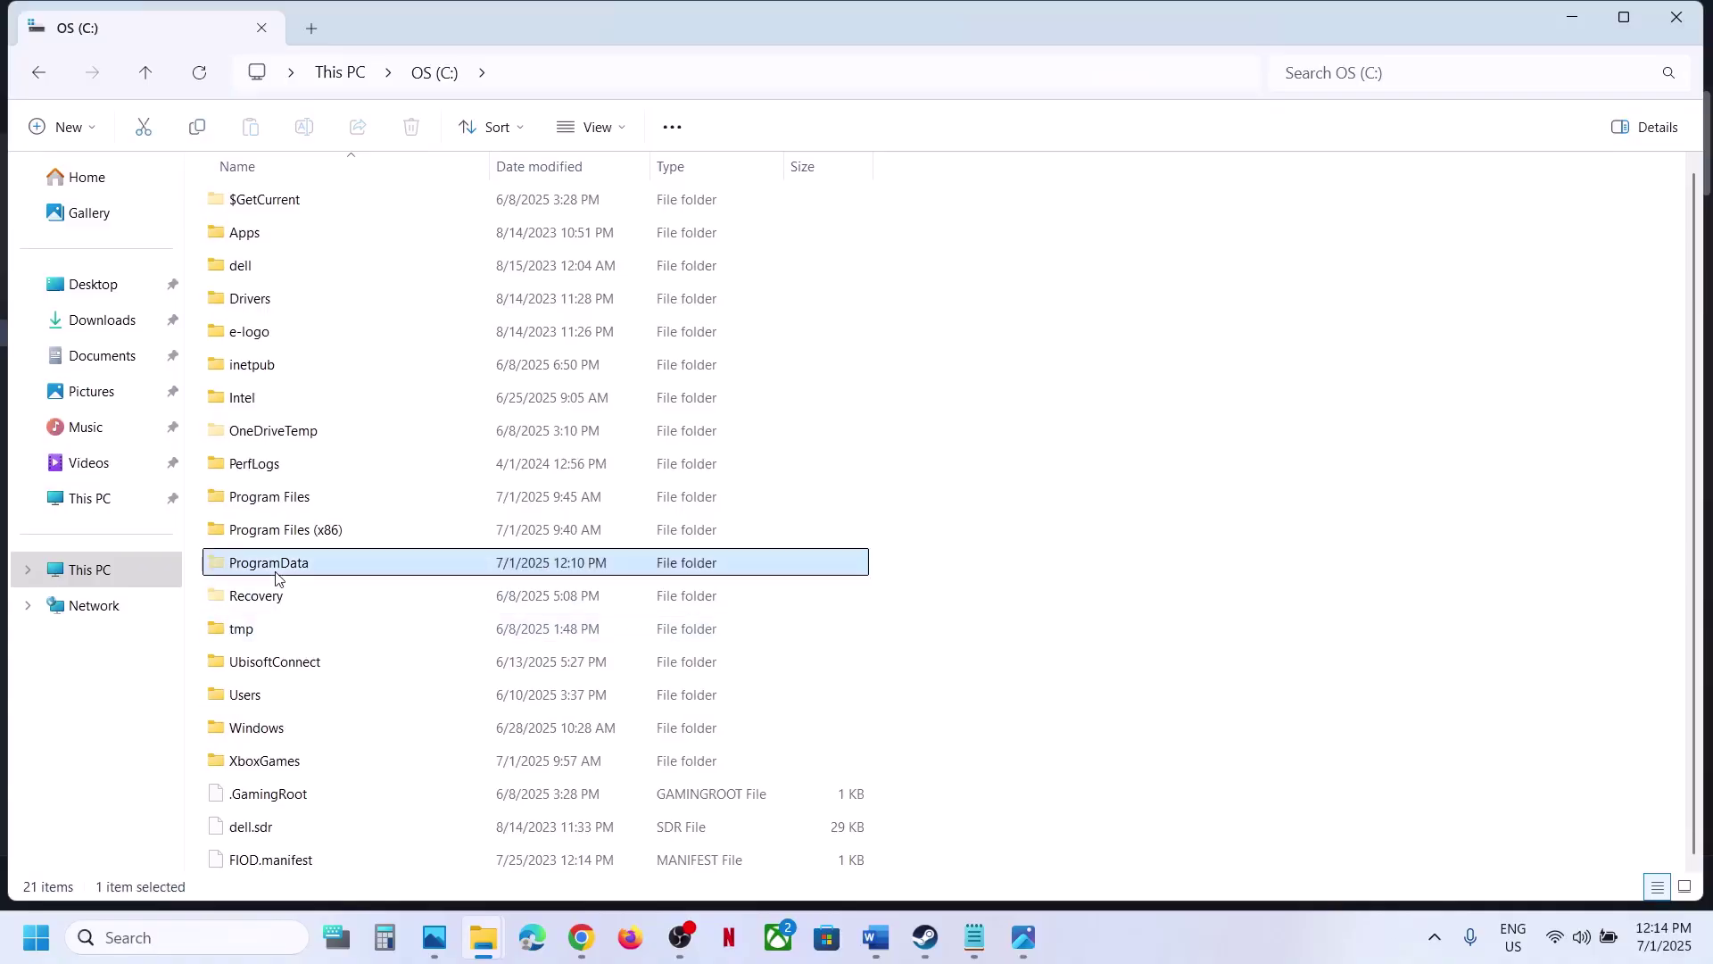
pyautogui.click(622, 130)
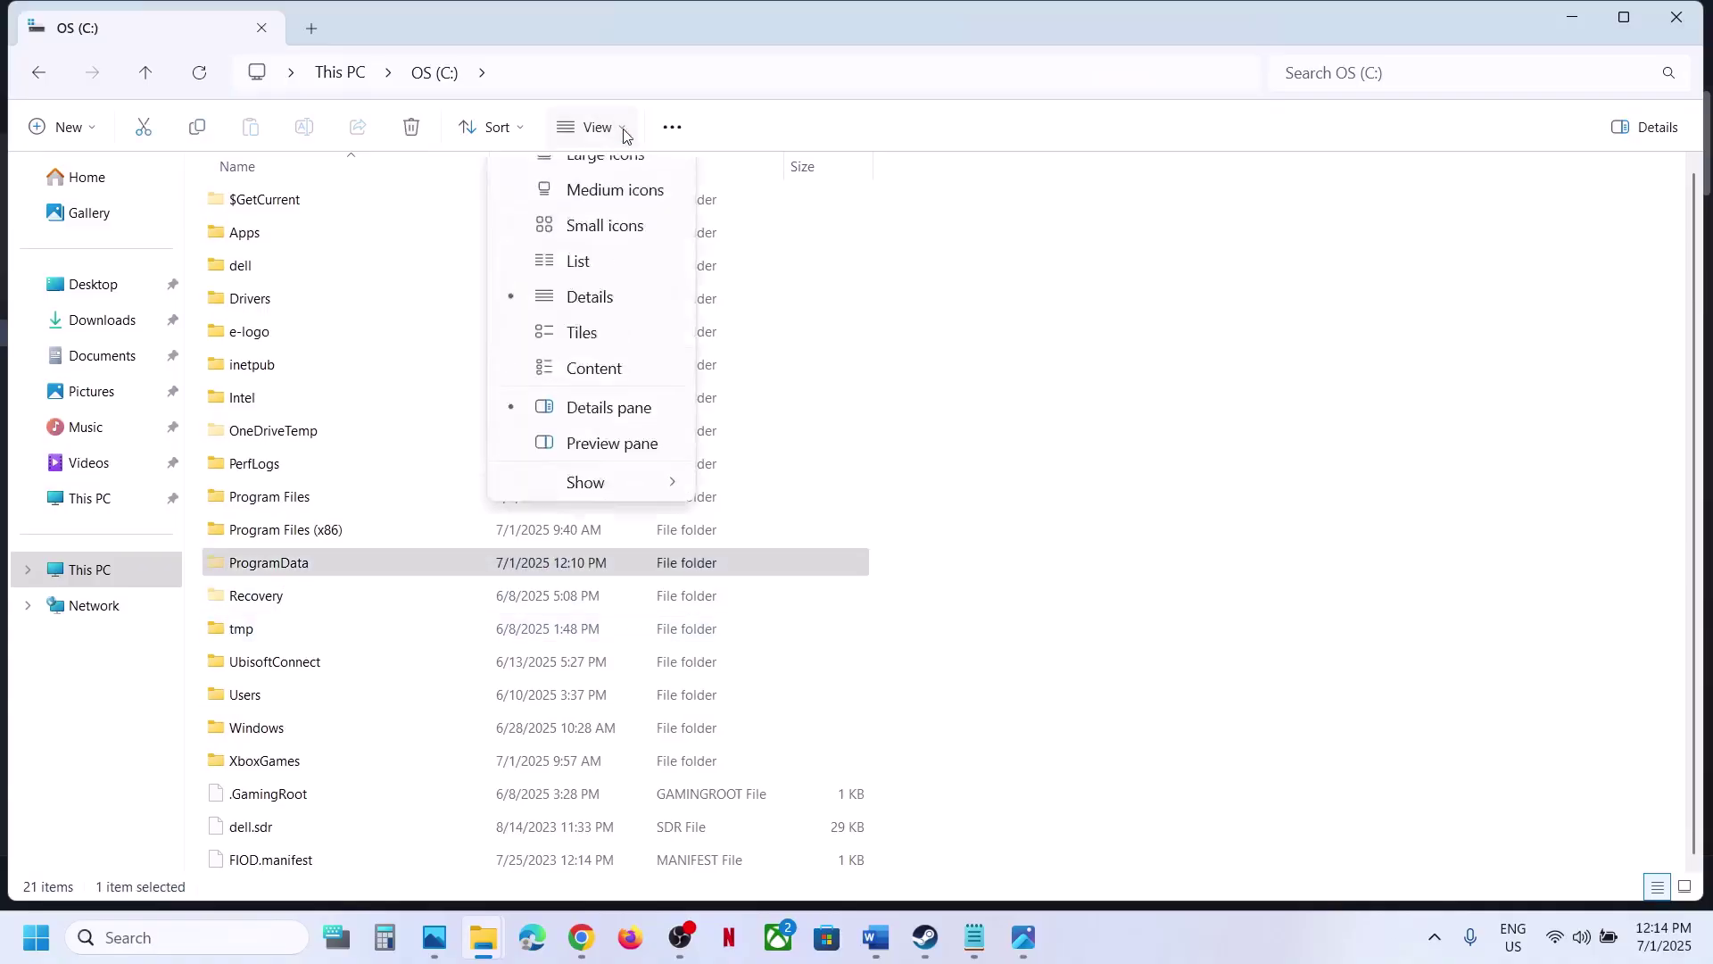
pyautogui.moveTo(619, 544)
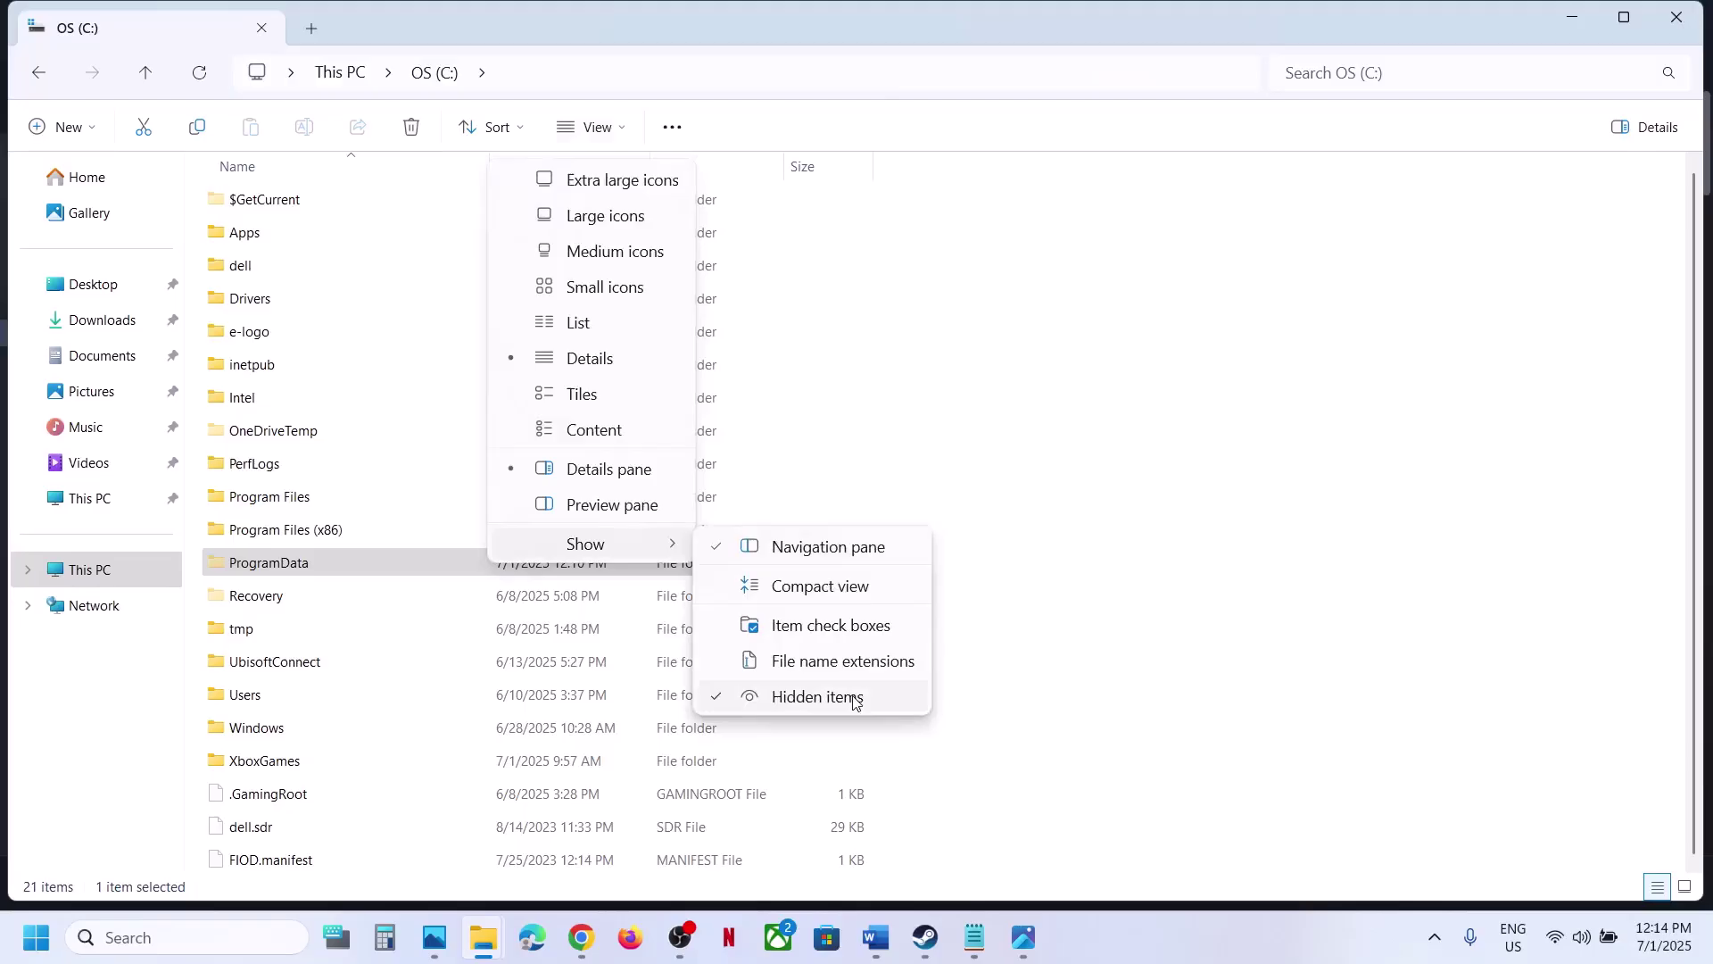
pyautogui.click(286, 561)
pyautogui.doubleClick(284, 562)
# Step: Open Sony Interactive Entertainment Inc > PSPC_SDK > S22 > 2.50.00.10
pyautogui.scroll(-5, 286, 560)
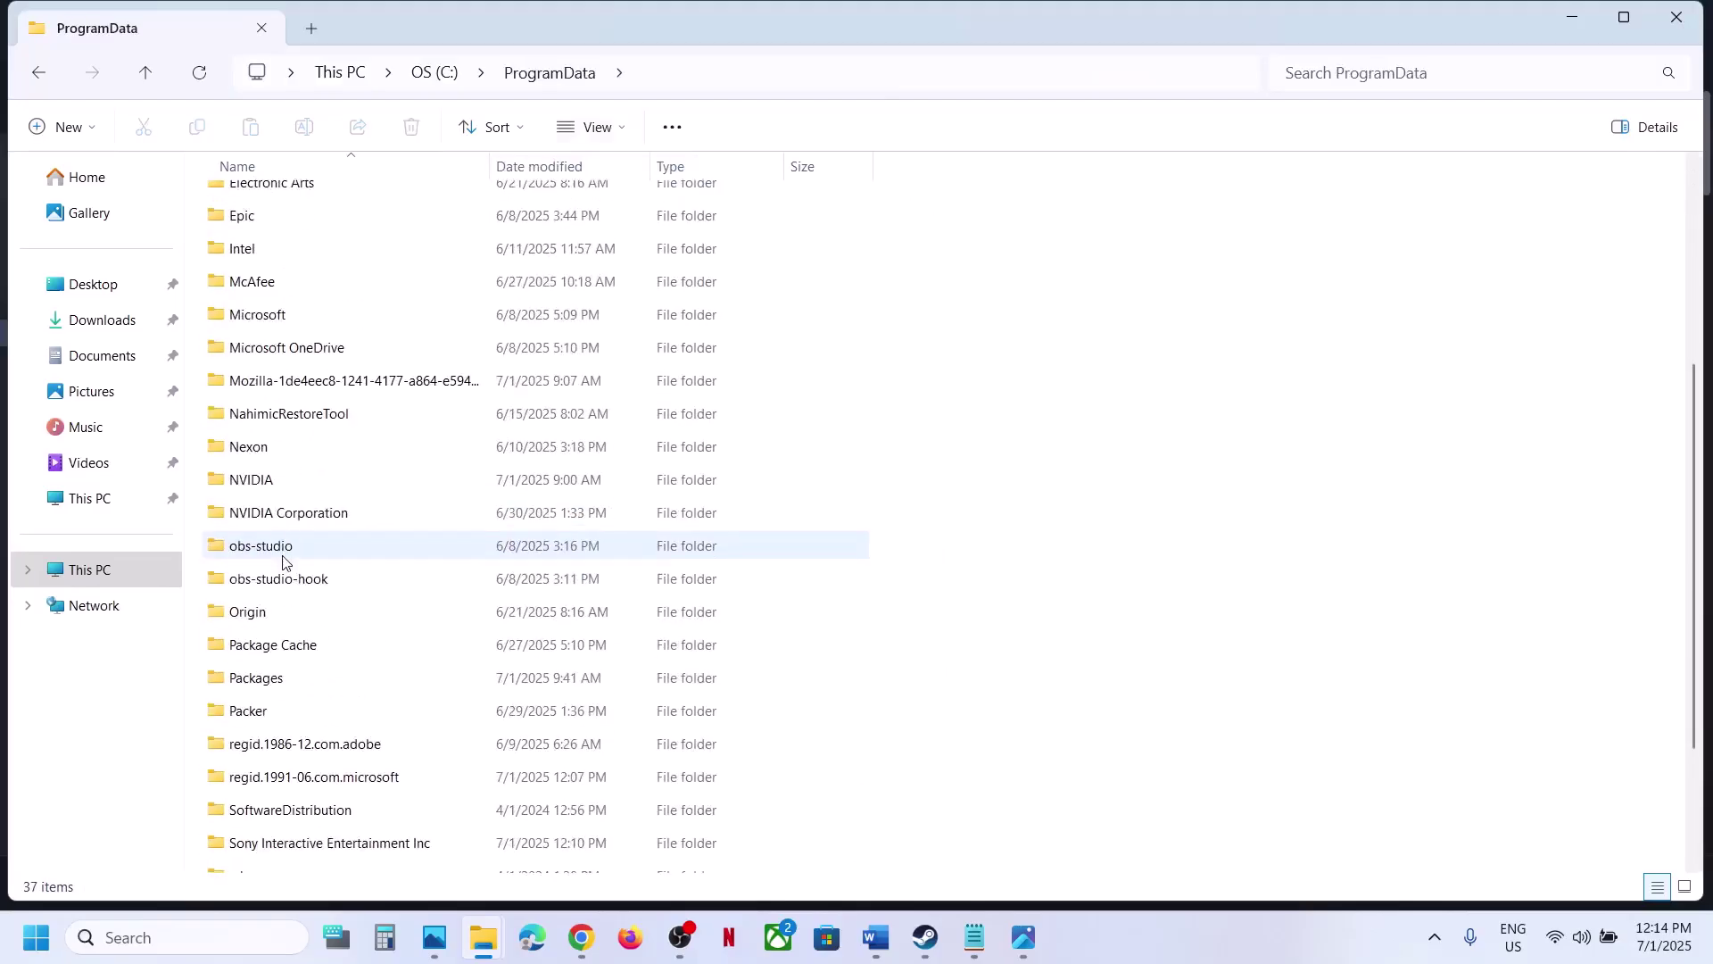
pyautogui.click(330, 661)
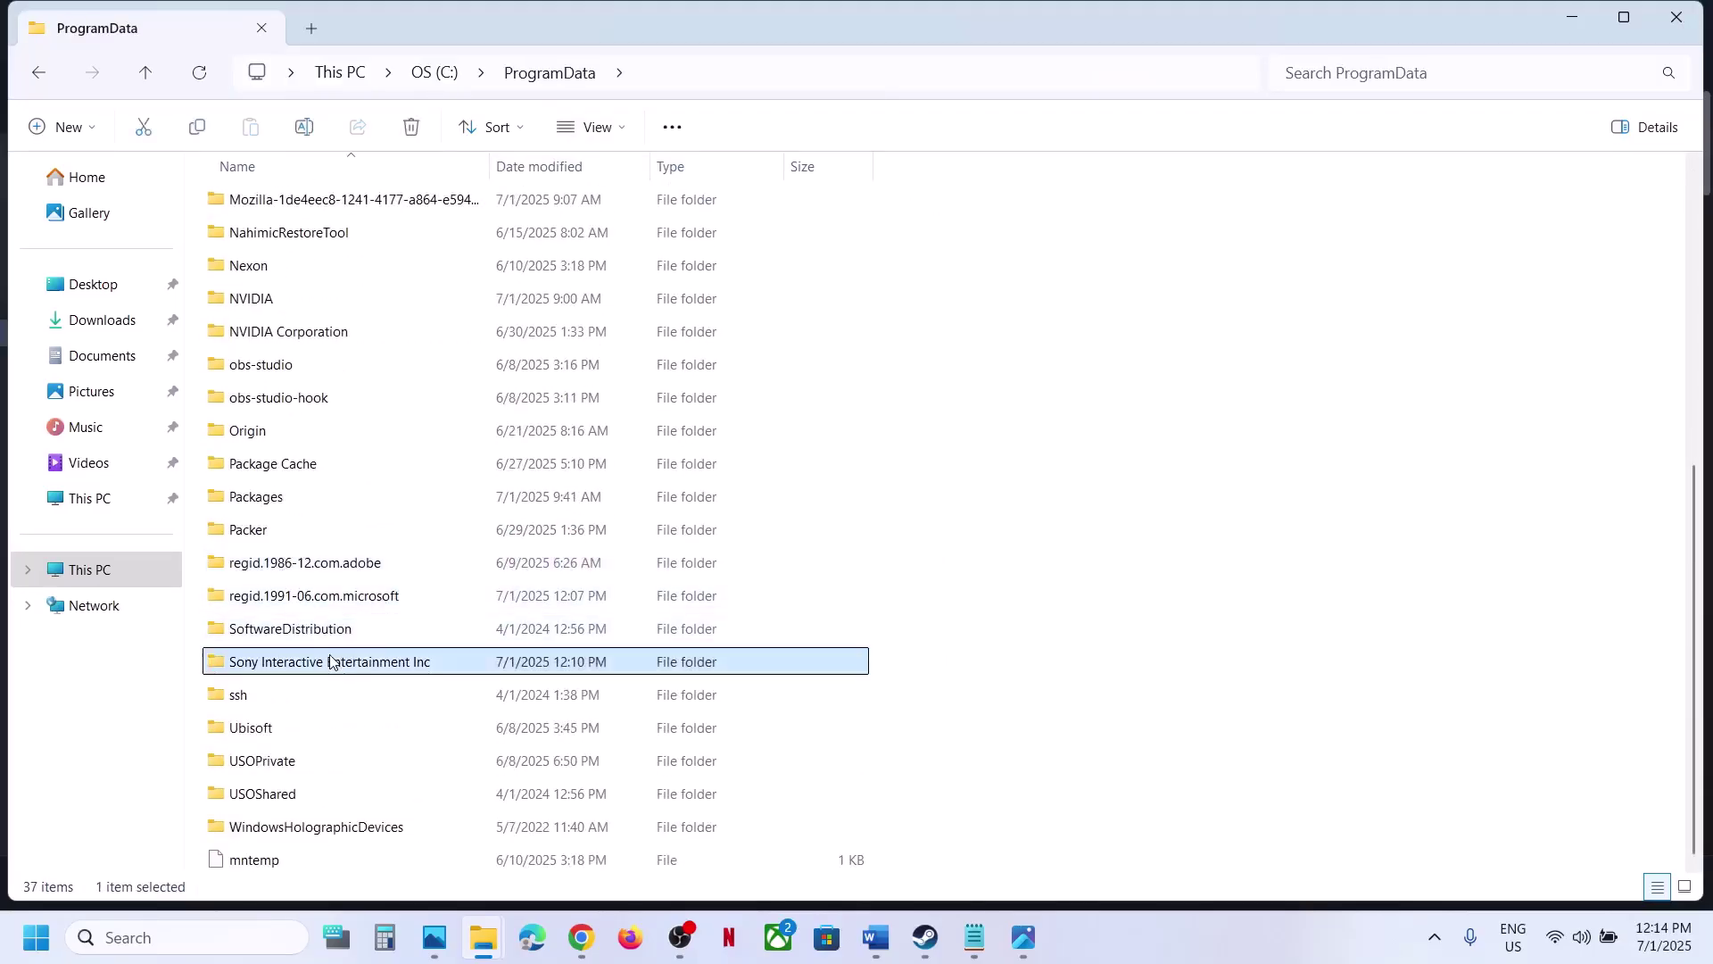
pyautogui.doubleClick(399, 675)
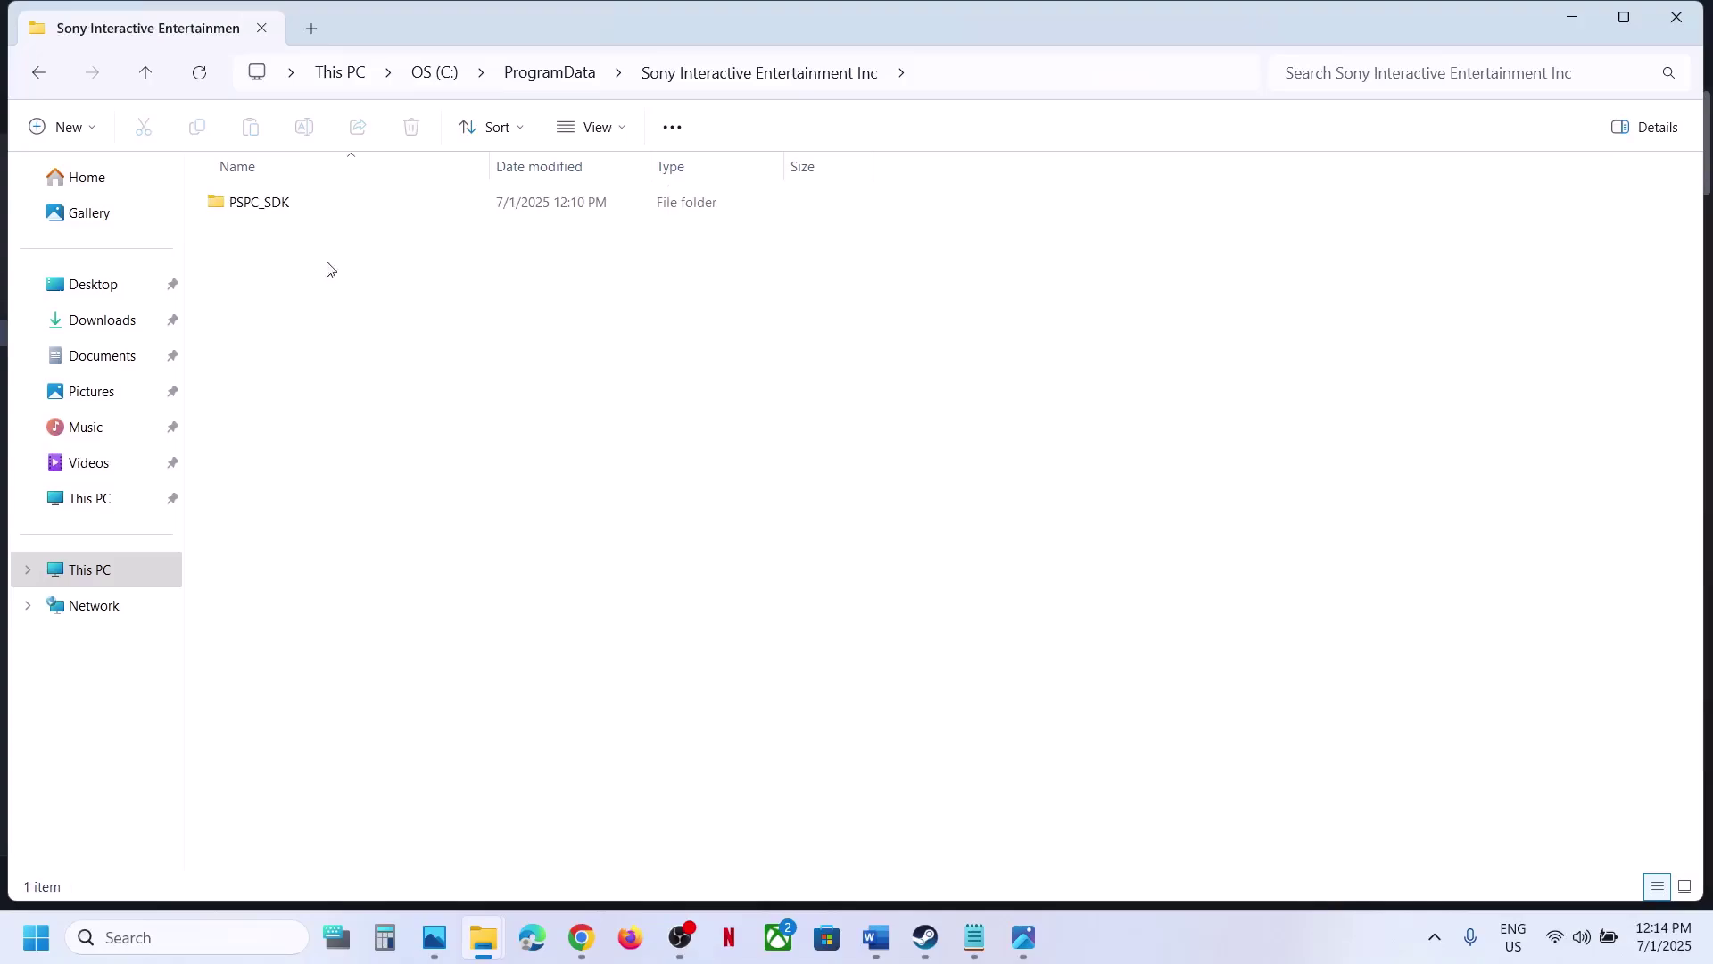
pyautogui.doubleClick(277, 204)
pyautogui.doubleClick(278, 204)
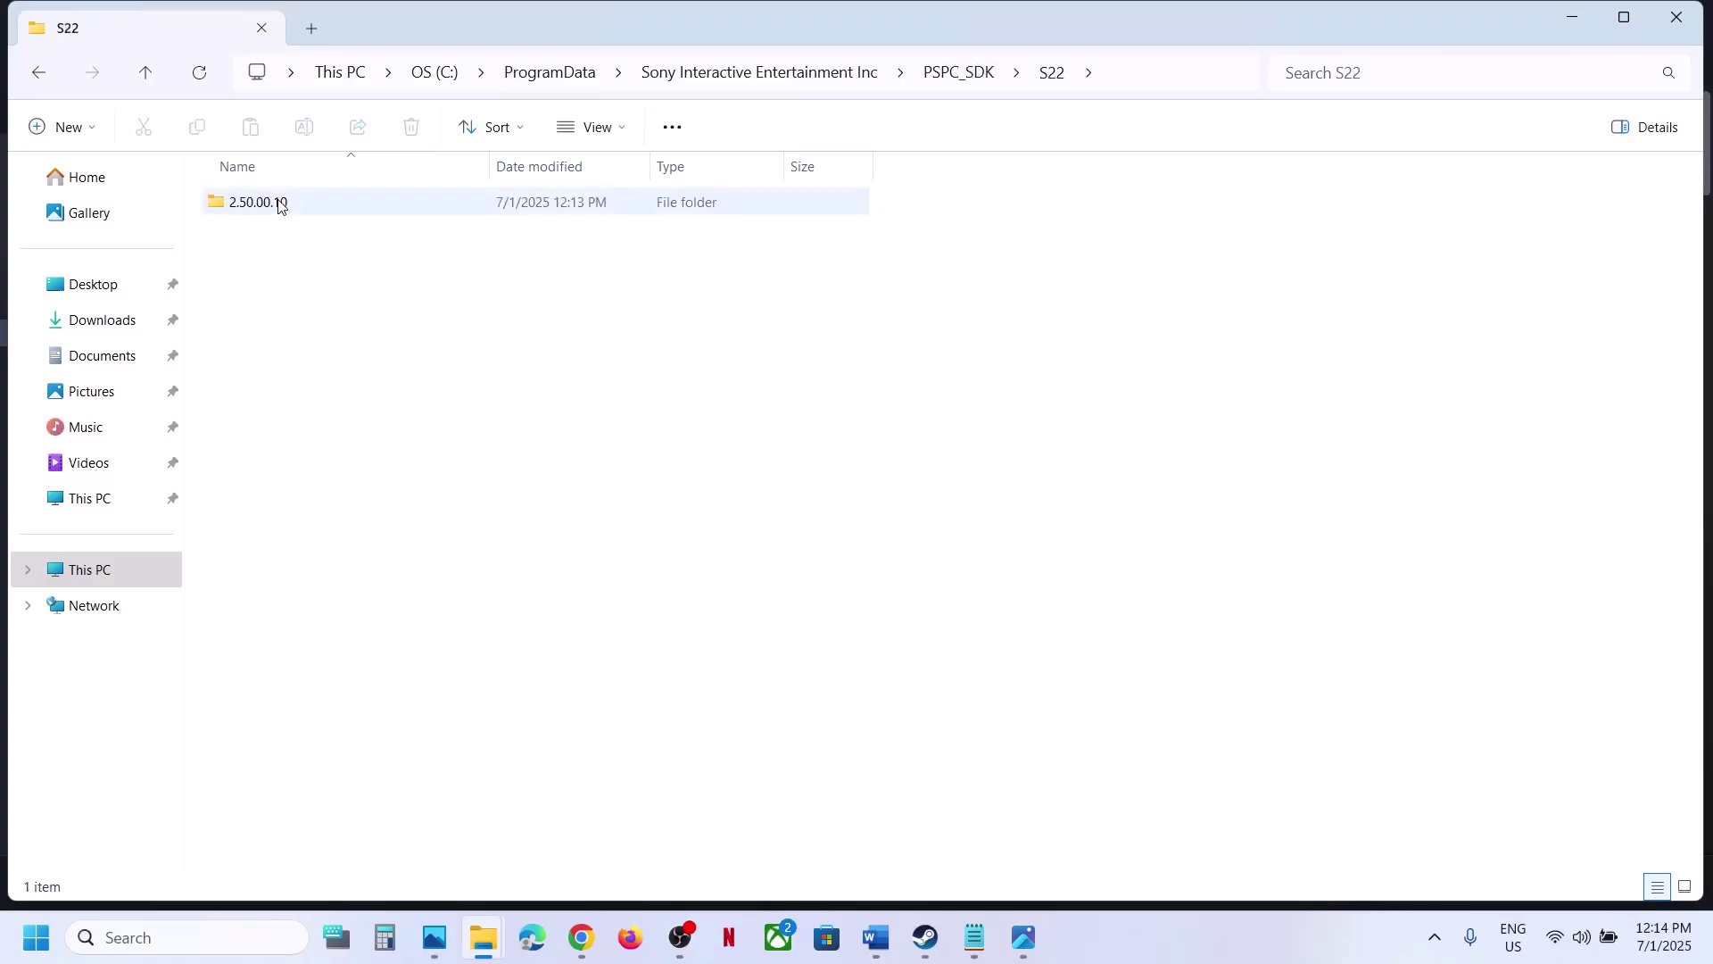
pyautogui.doubleClick(279, 200)
# Step: Scroll through the version folder's PsPcSdk files and inspect PsPcSdkAppMgr without changing it
pyautogui.scroll(-20, 345, 535)
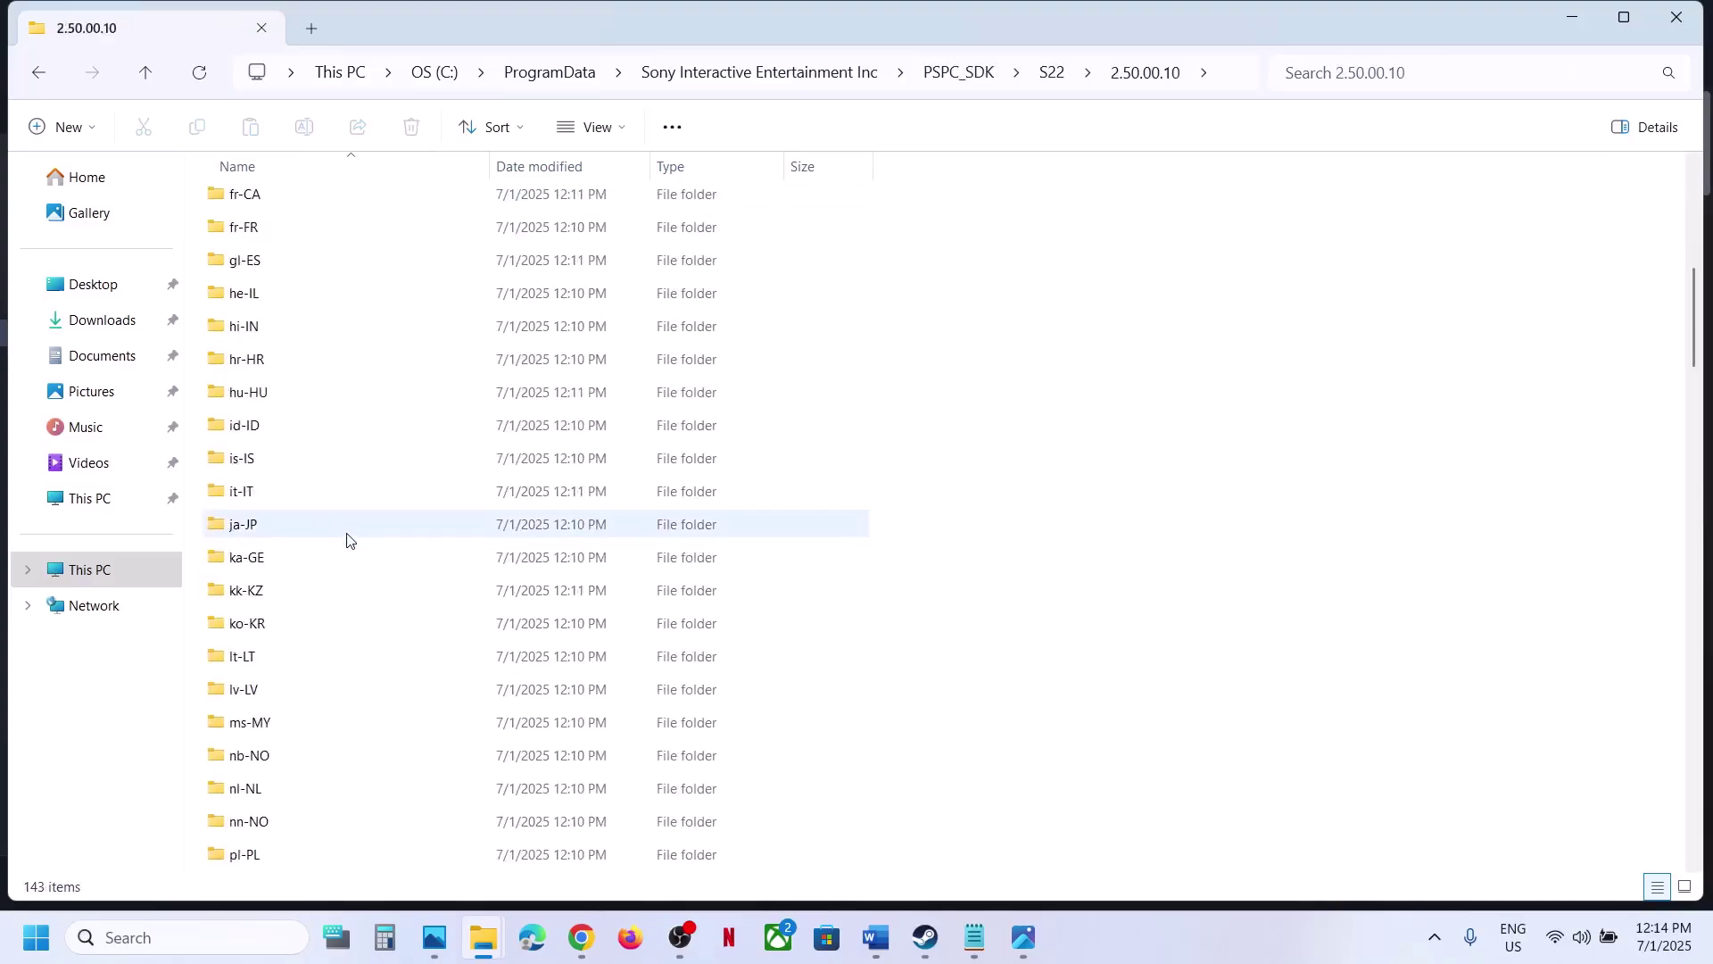
pyautogui.scroll(-20, 347, 539)
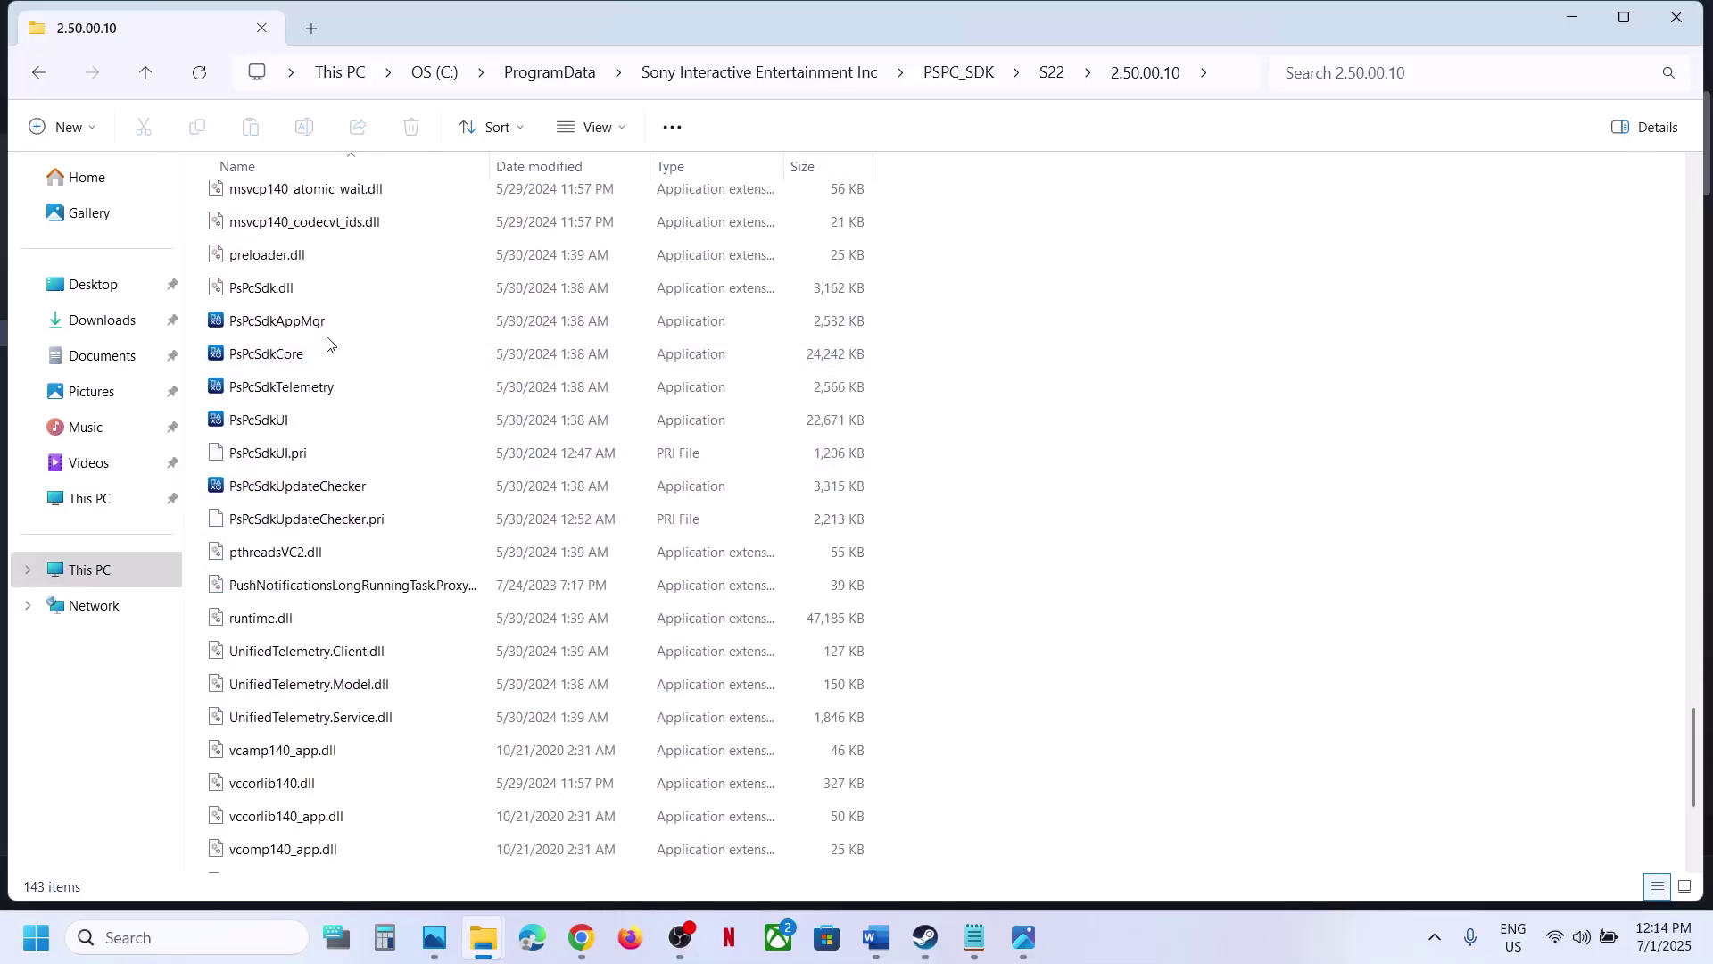
pyautogui.click(312, 325)
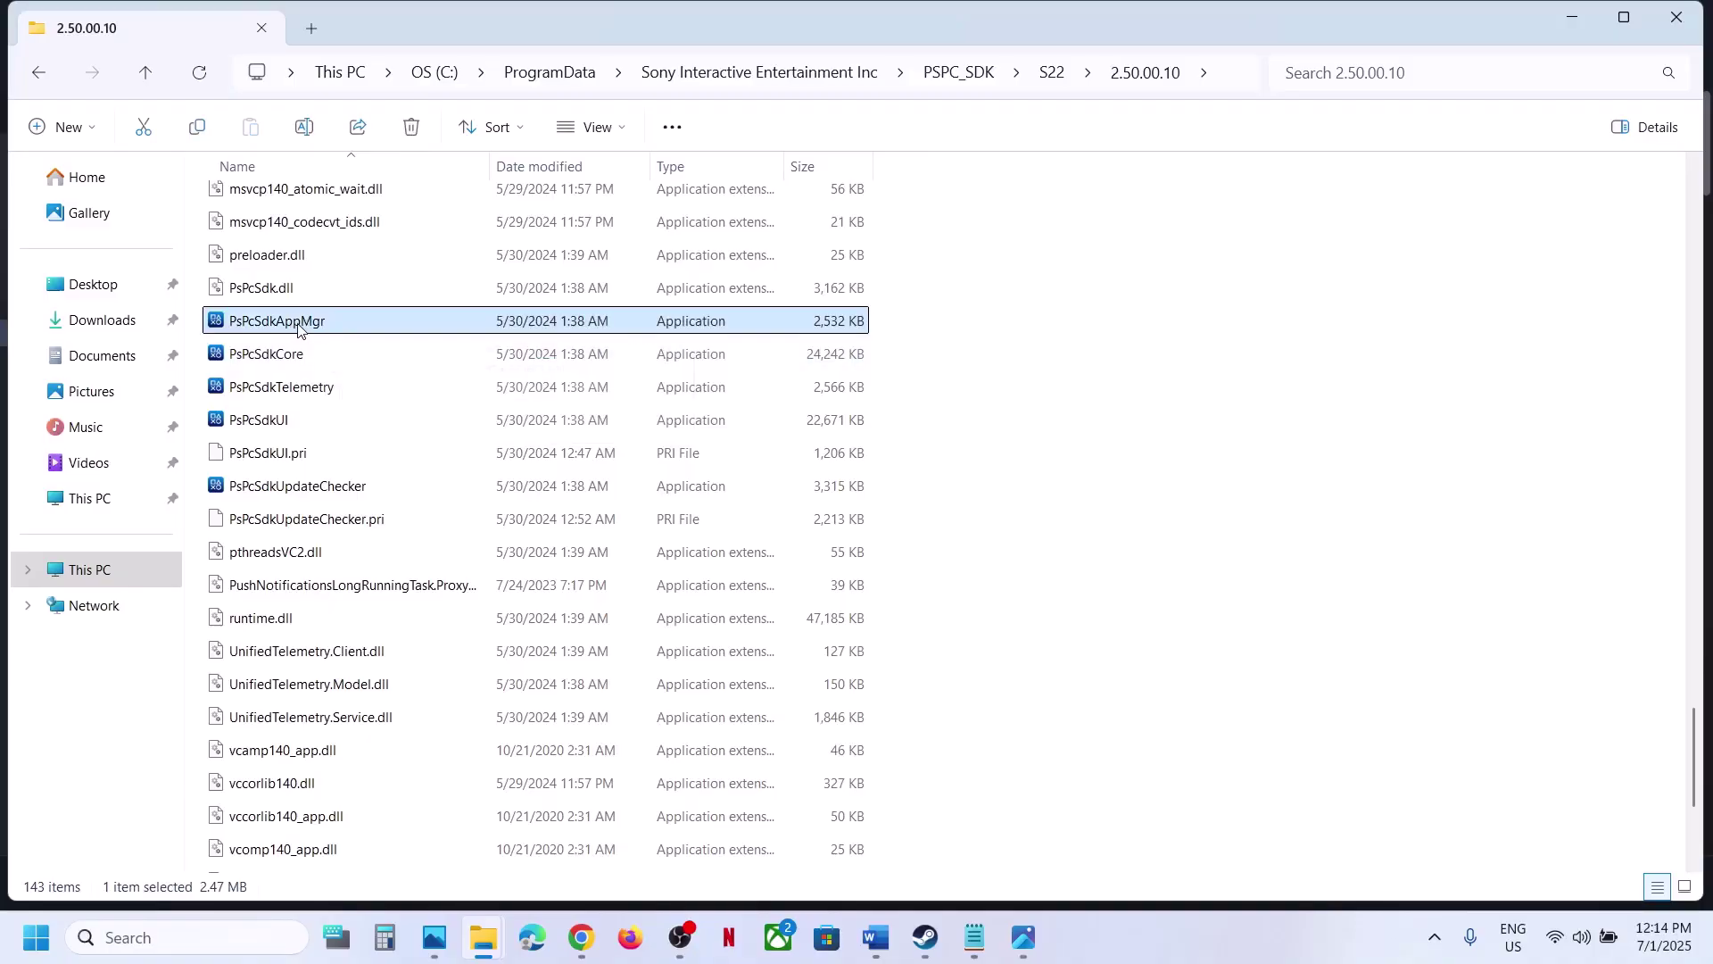
pyautogui.rightClick(299, 326)
pyautogui.click(288, 327)
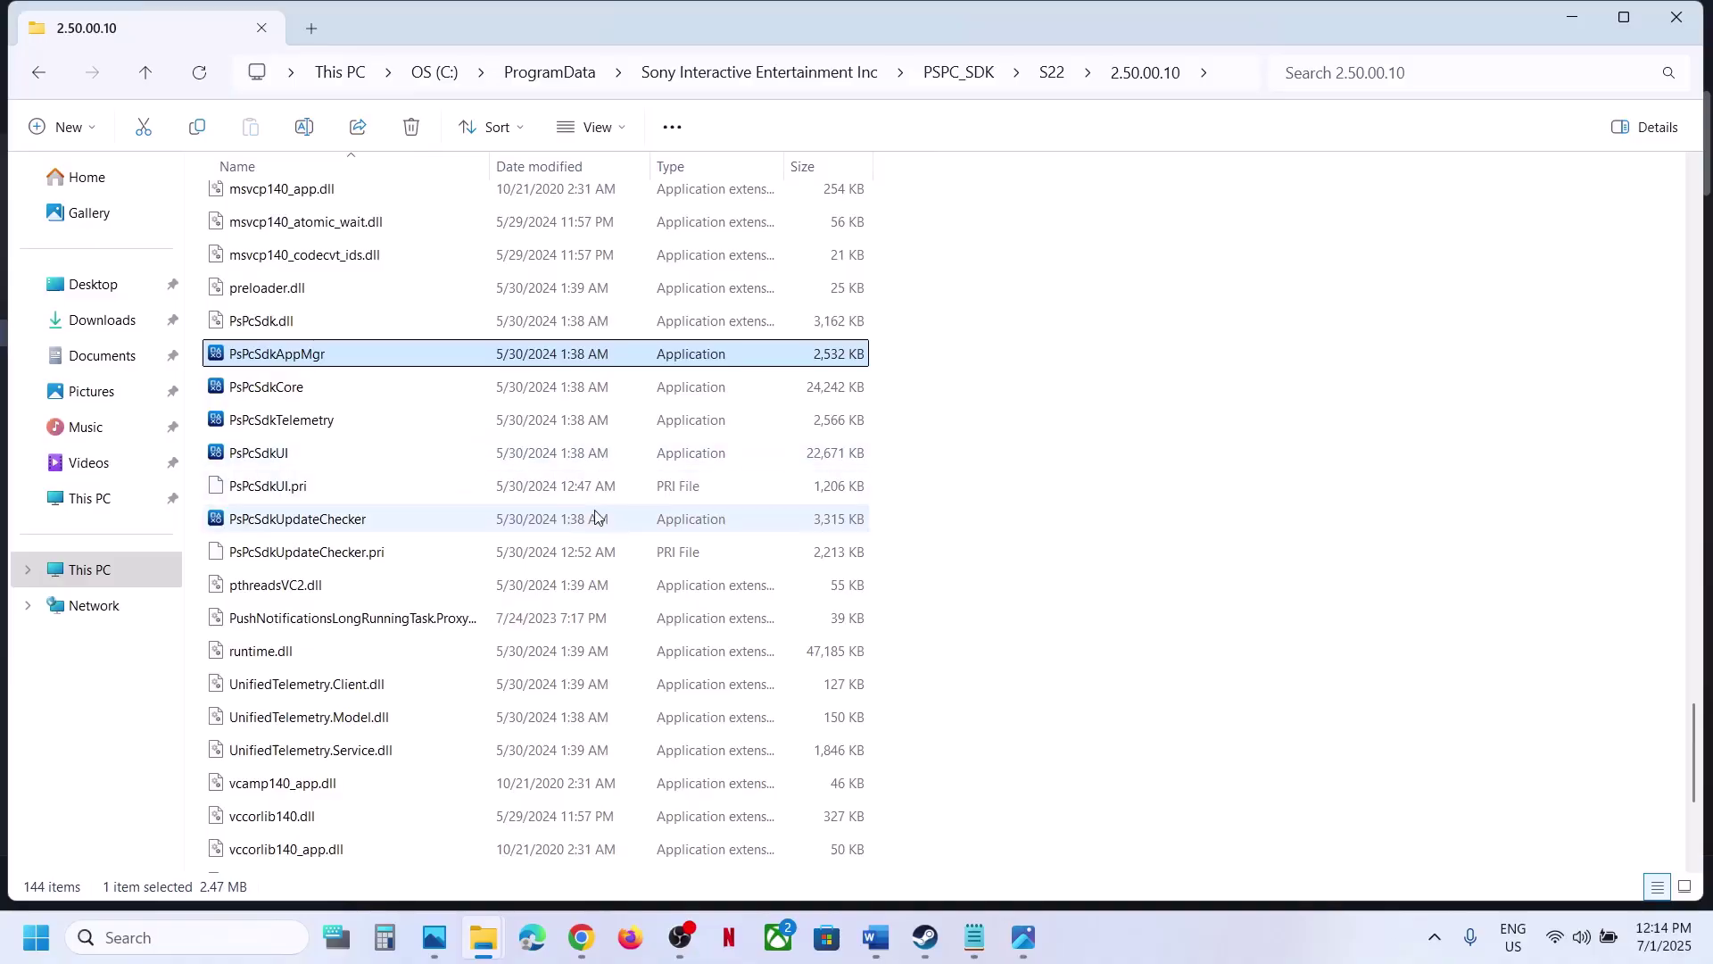
pyautogui.click(1107, 948)
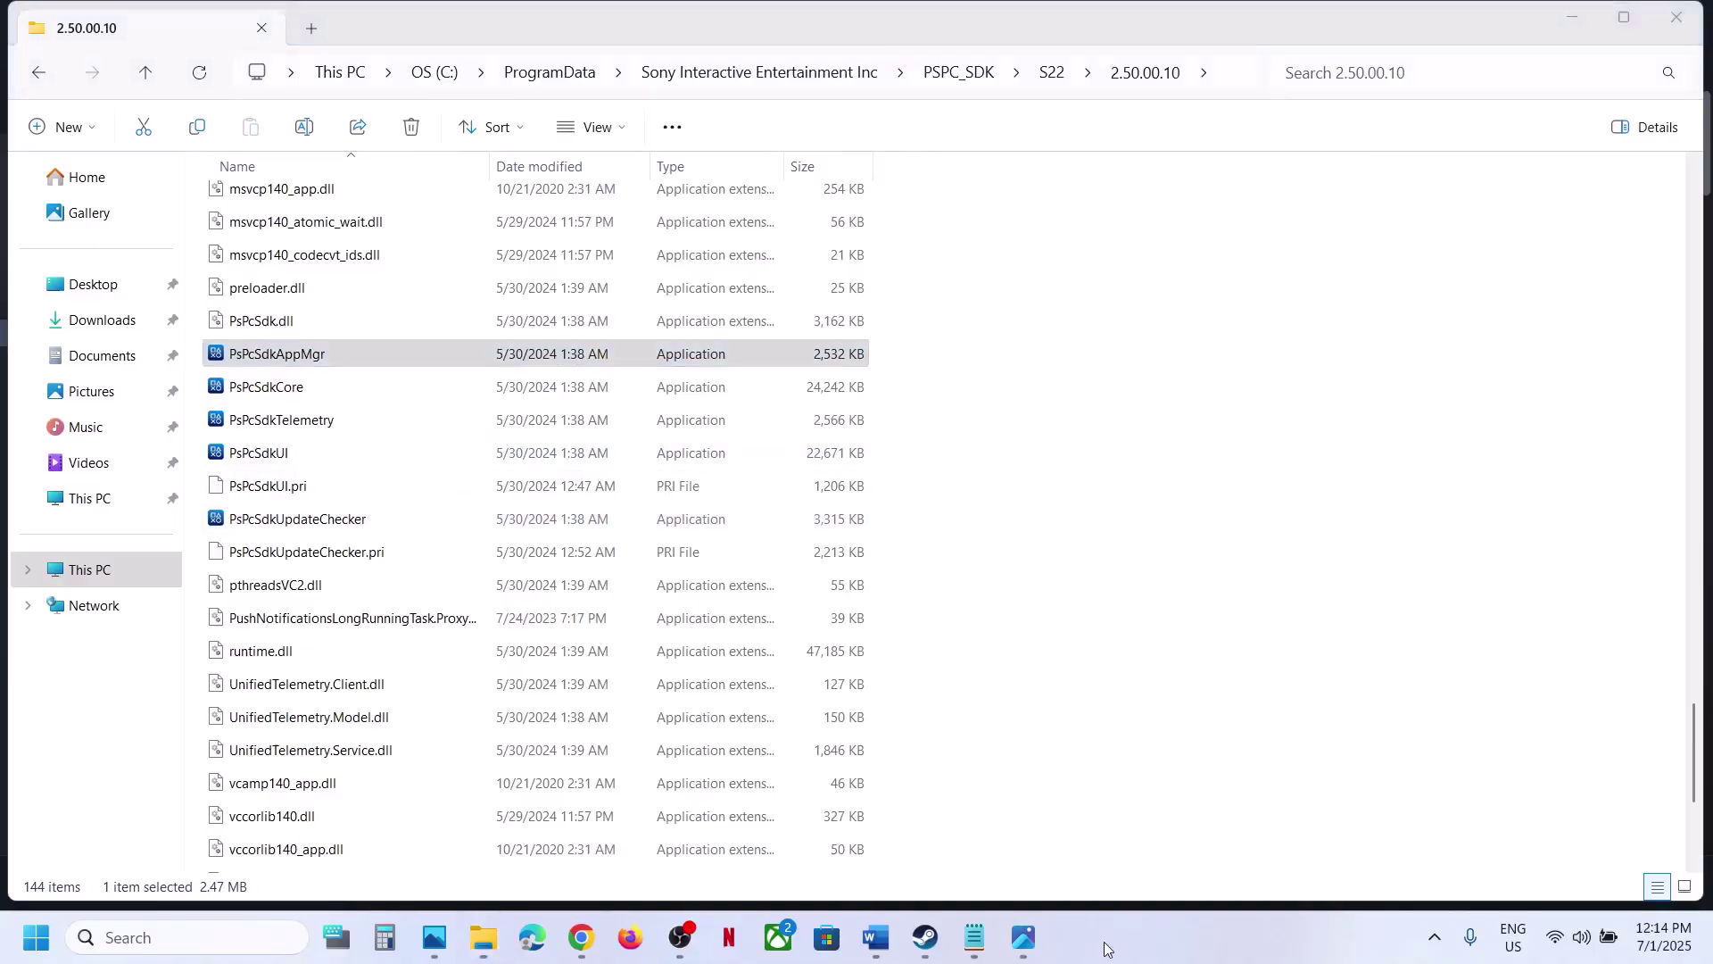
# Step: Go back up to ProgramData and delete the PSPC_SDK folder inside Sony Interactive Entertainment Inc
pyautogui.click(146, 75)
pyautogui.click(146, 76)
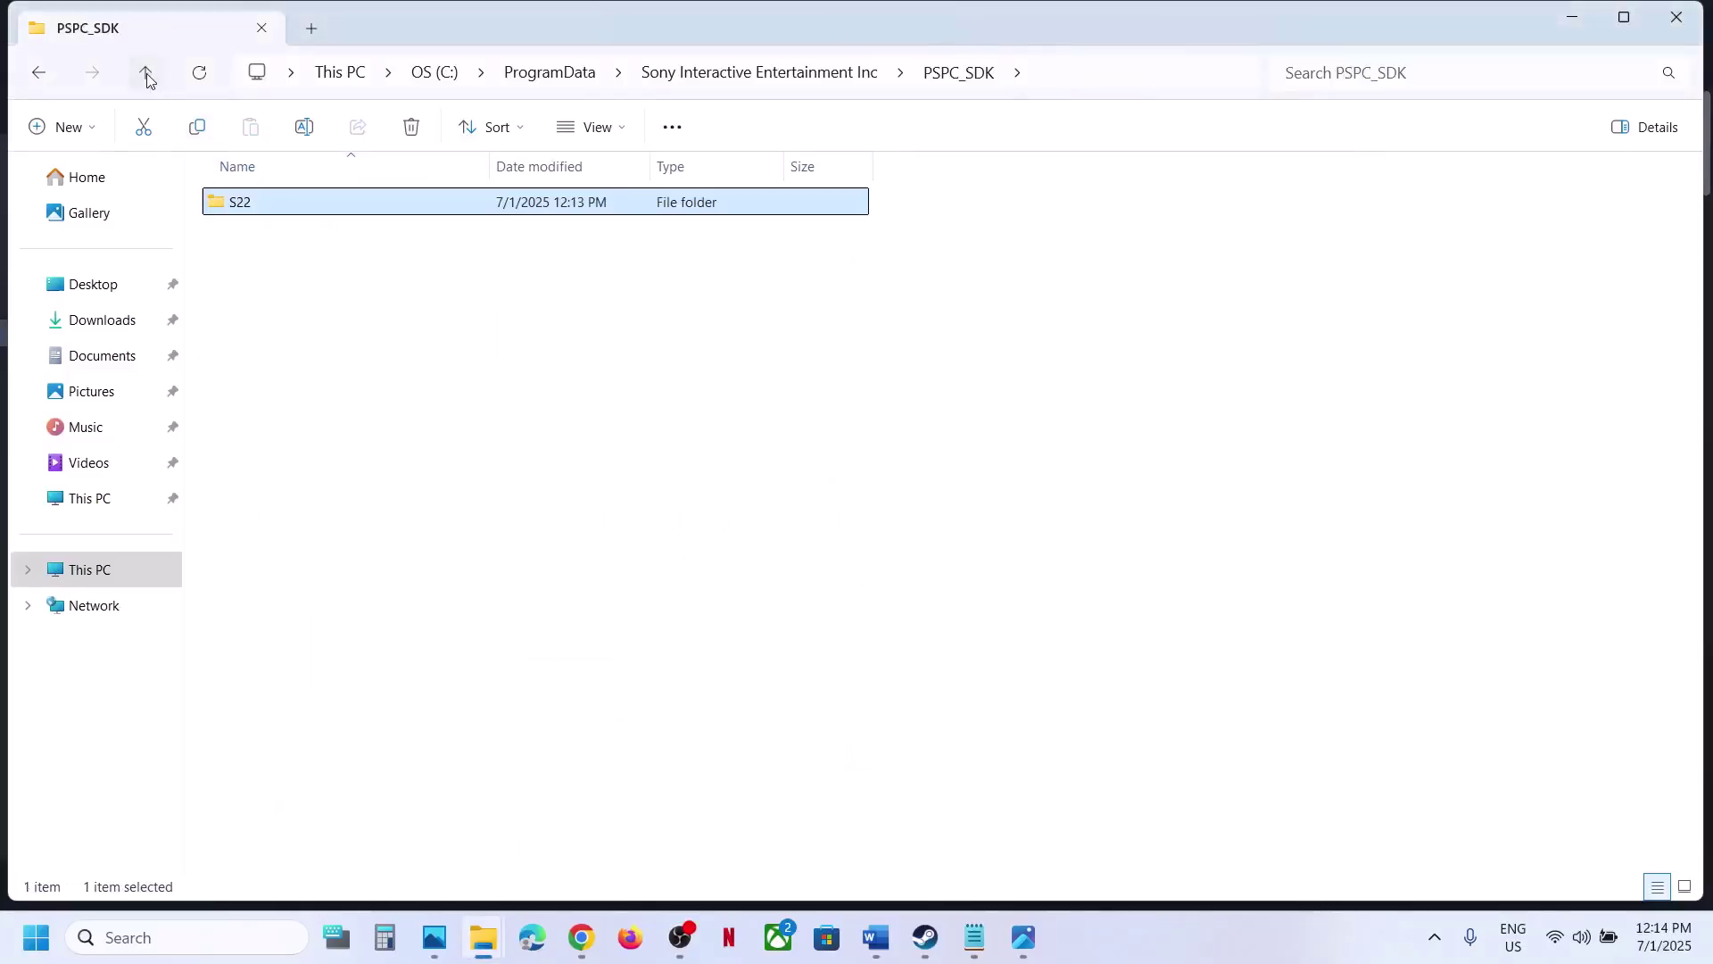
pyautogui.click(146, 75)
pyautogui.click(146, 75)
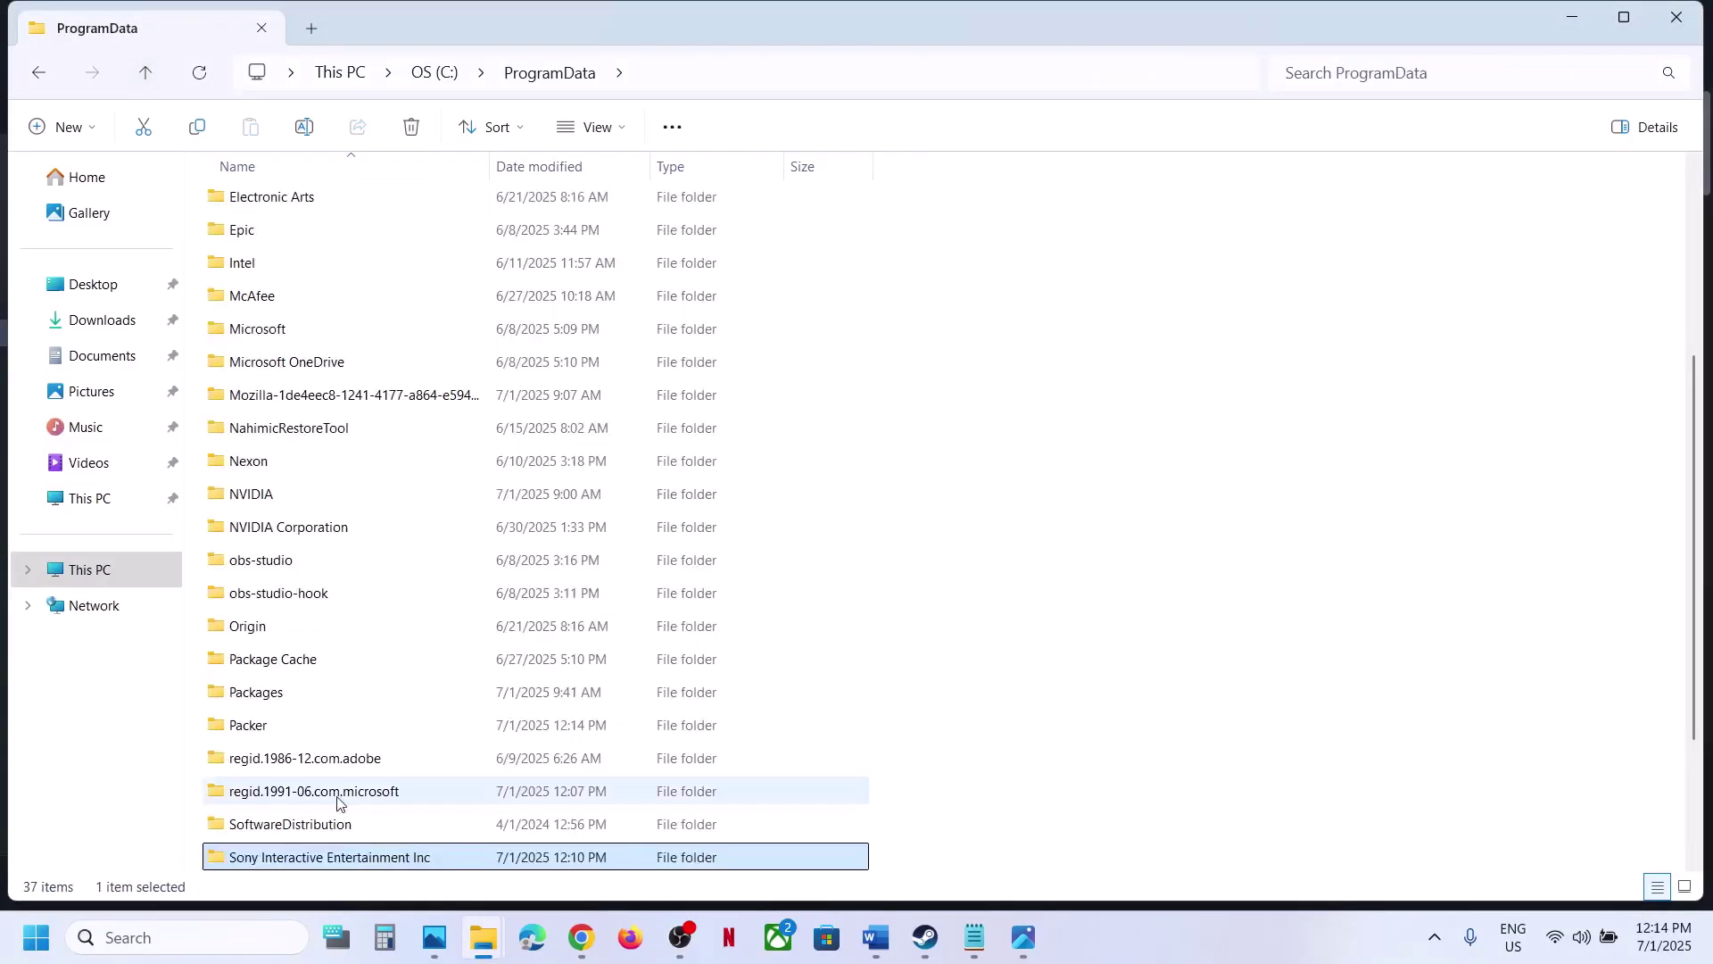
pyautogui.scroll(-2, 337, 712)
pyautogui.doubleClick(338, 671)
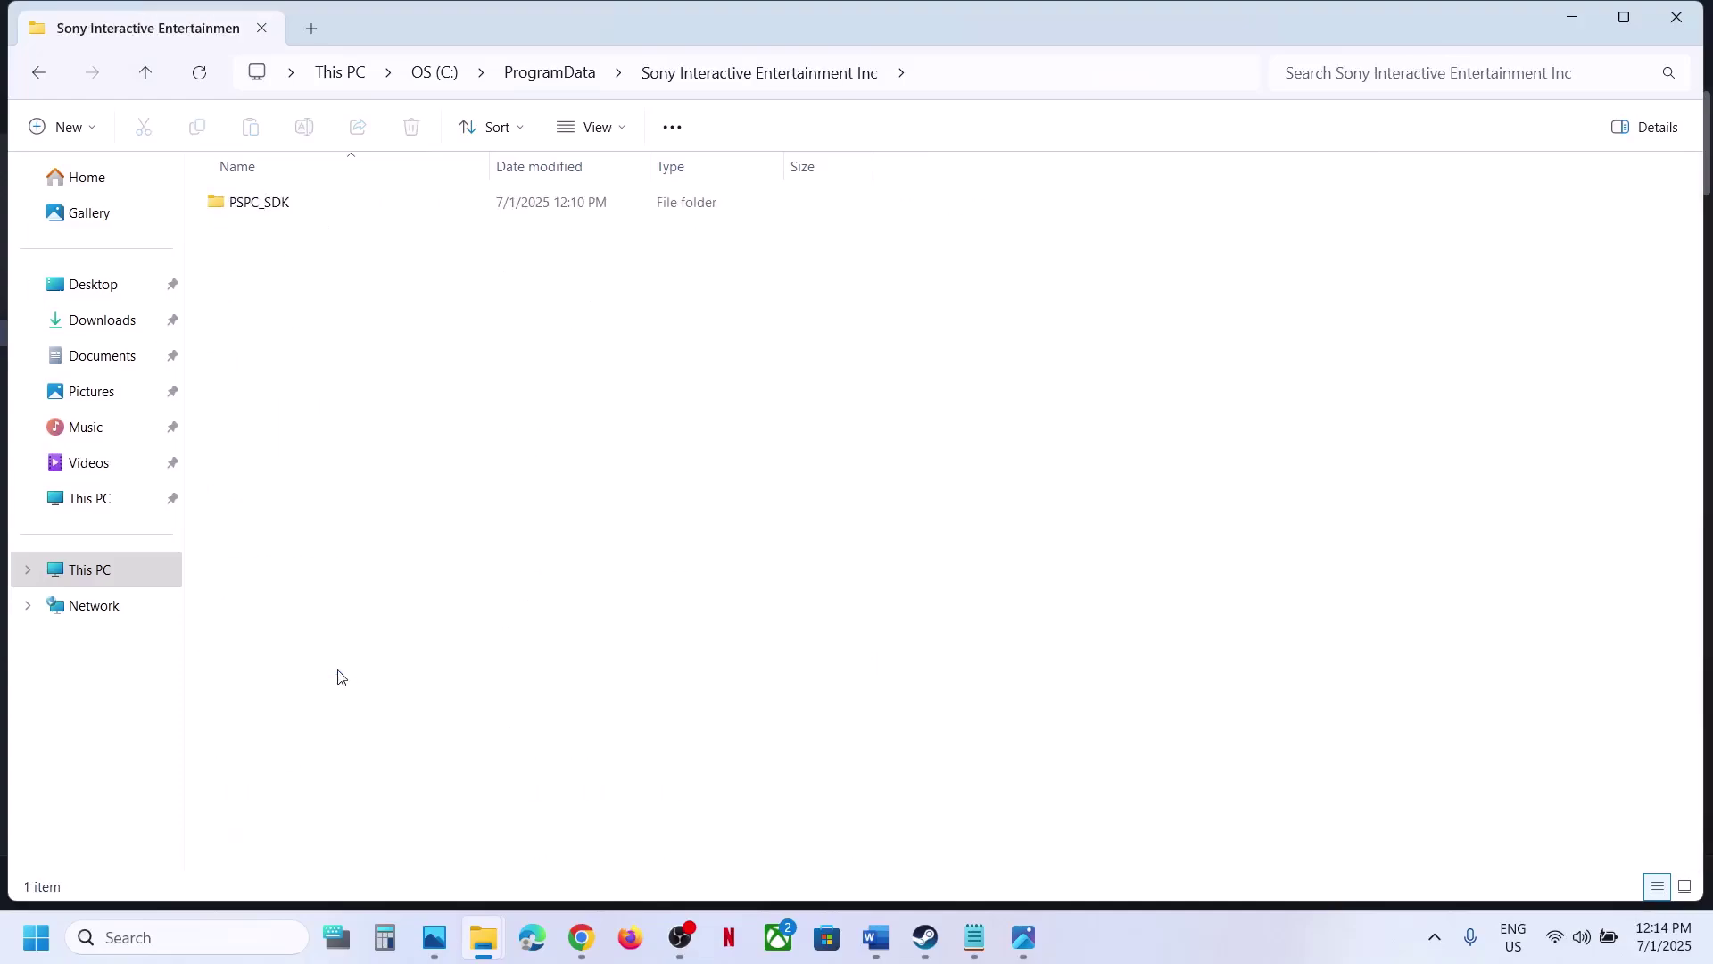
pyautogui.click(261, 212)
pyautogui.rightClick(260, 216)
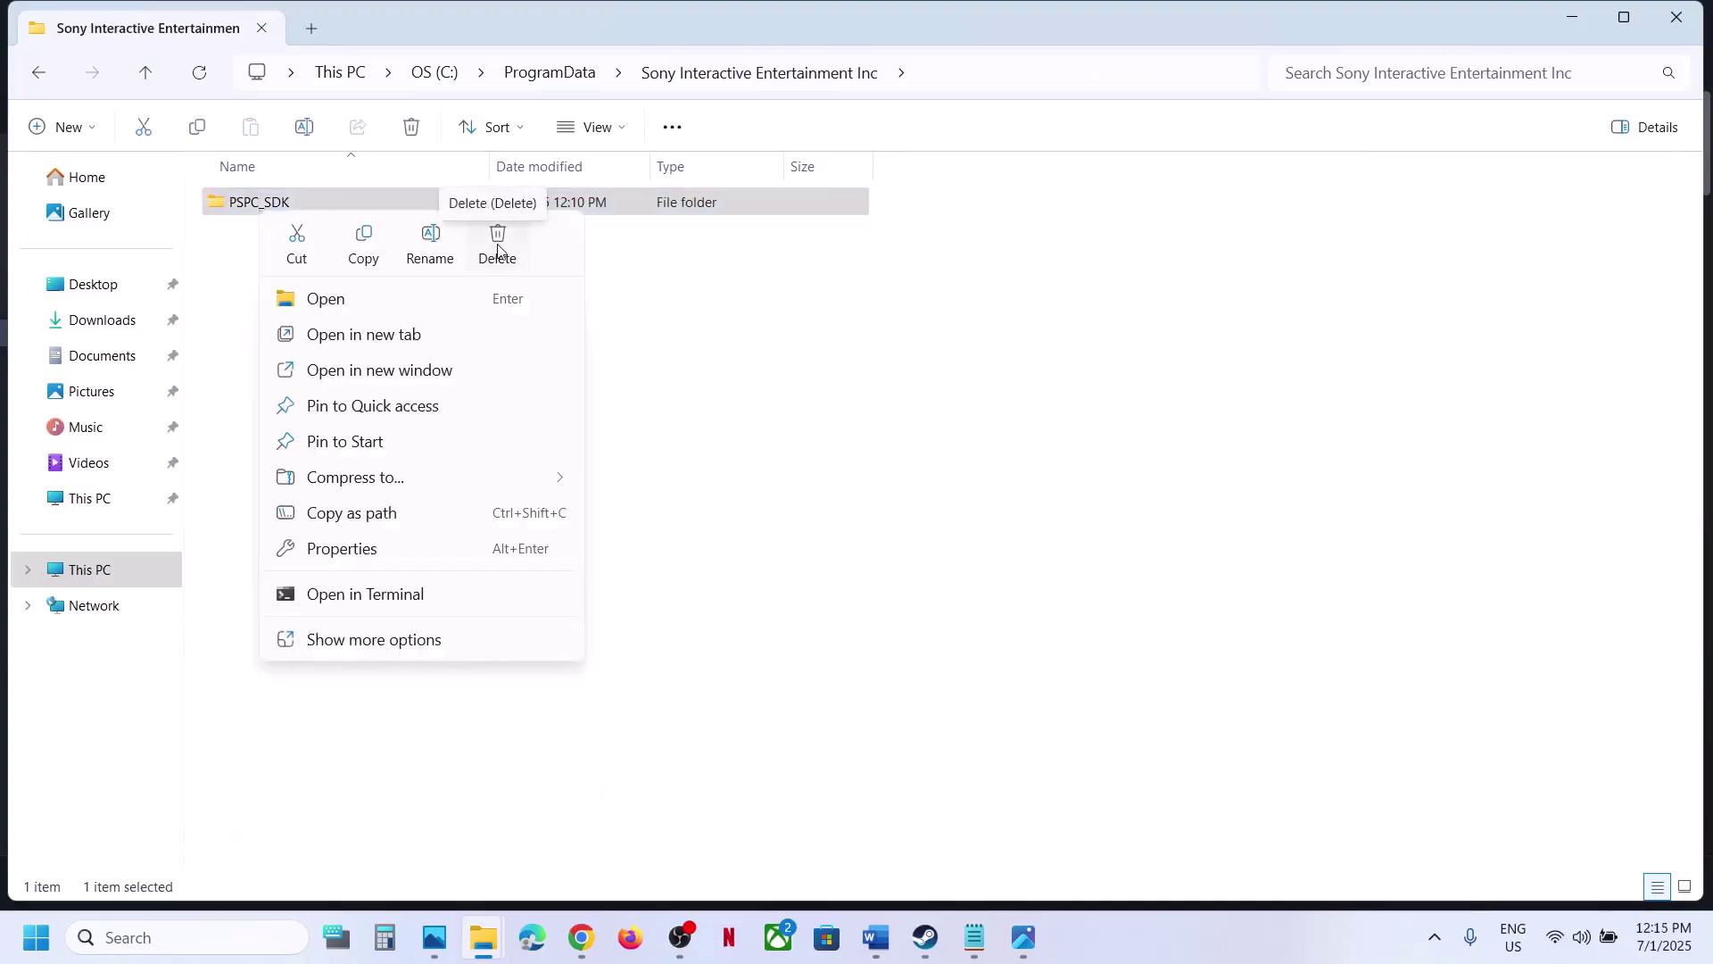
pyautogui.click(498, 251)
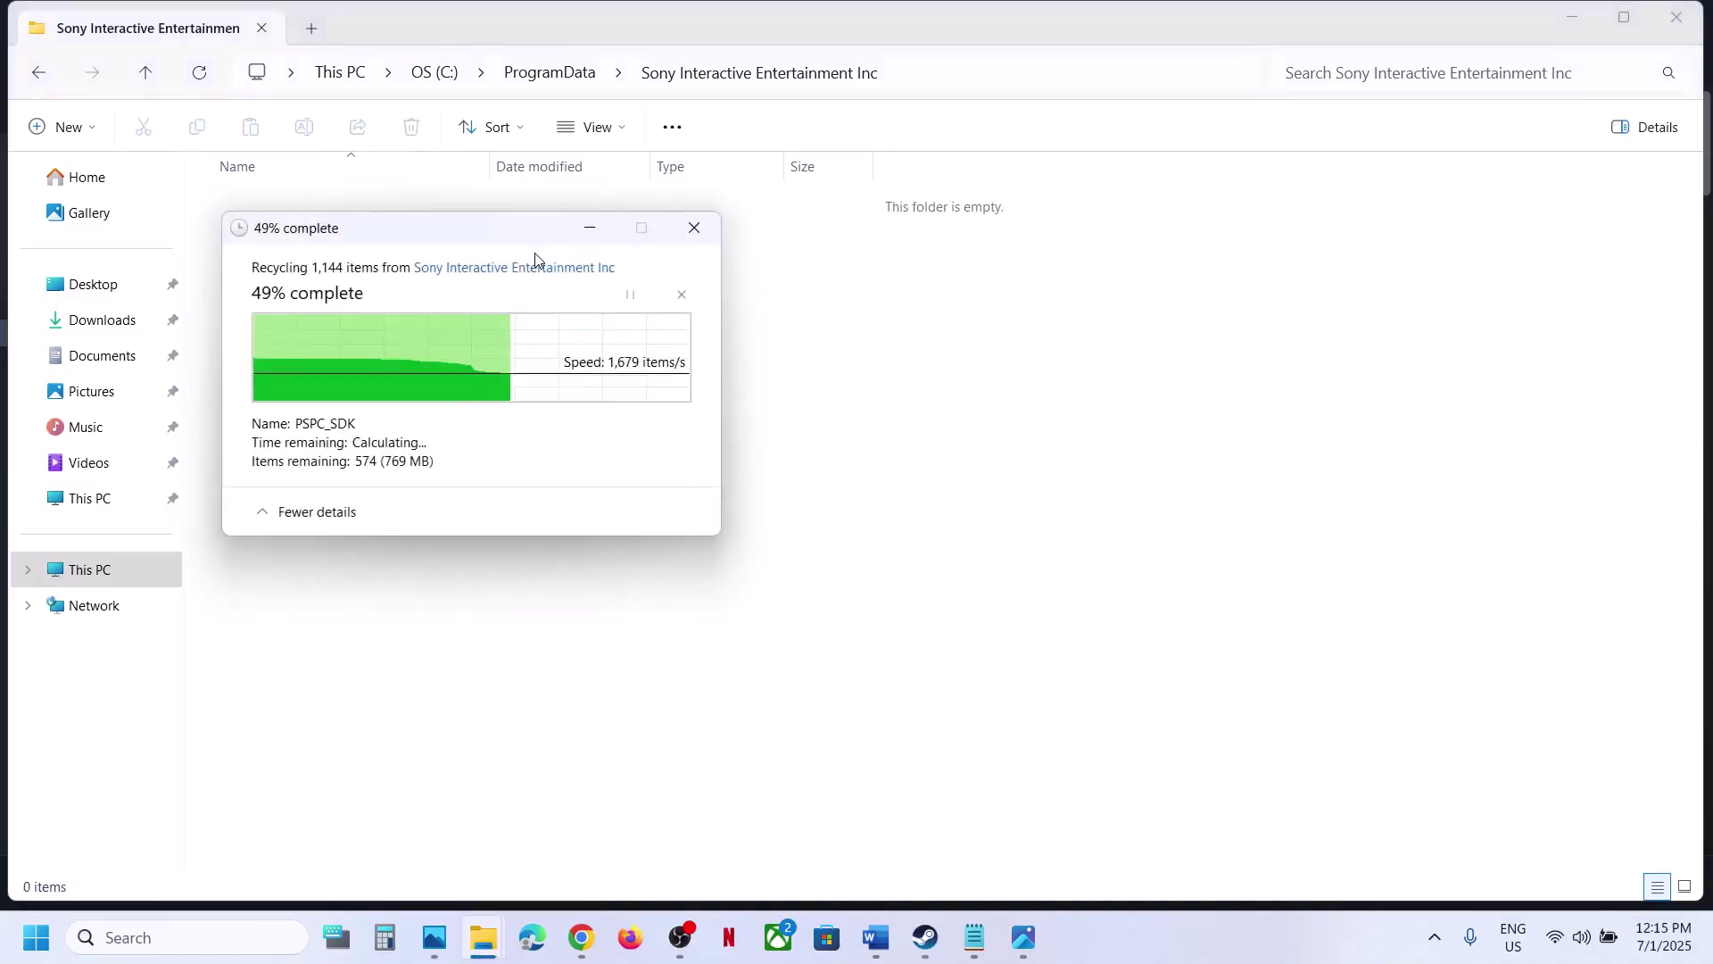
# Step: Open Ghost of Tsushima's installed files from its Steam Manage menu
pyautogui.click(924, 940)
pyautogui.rightClick(179, 335)
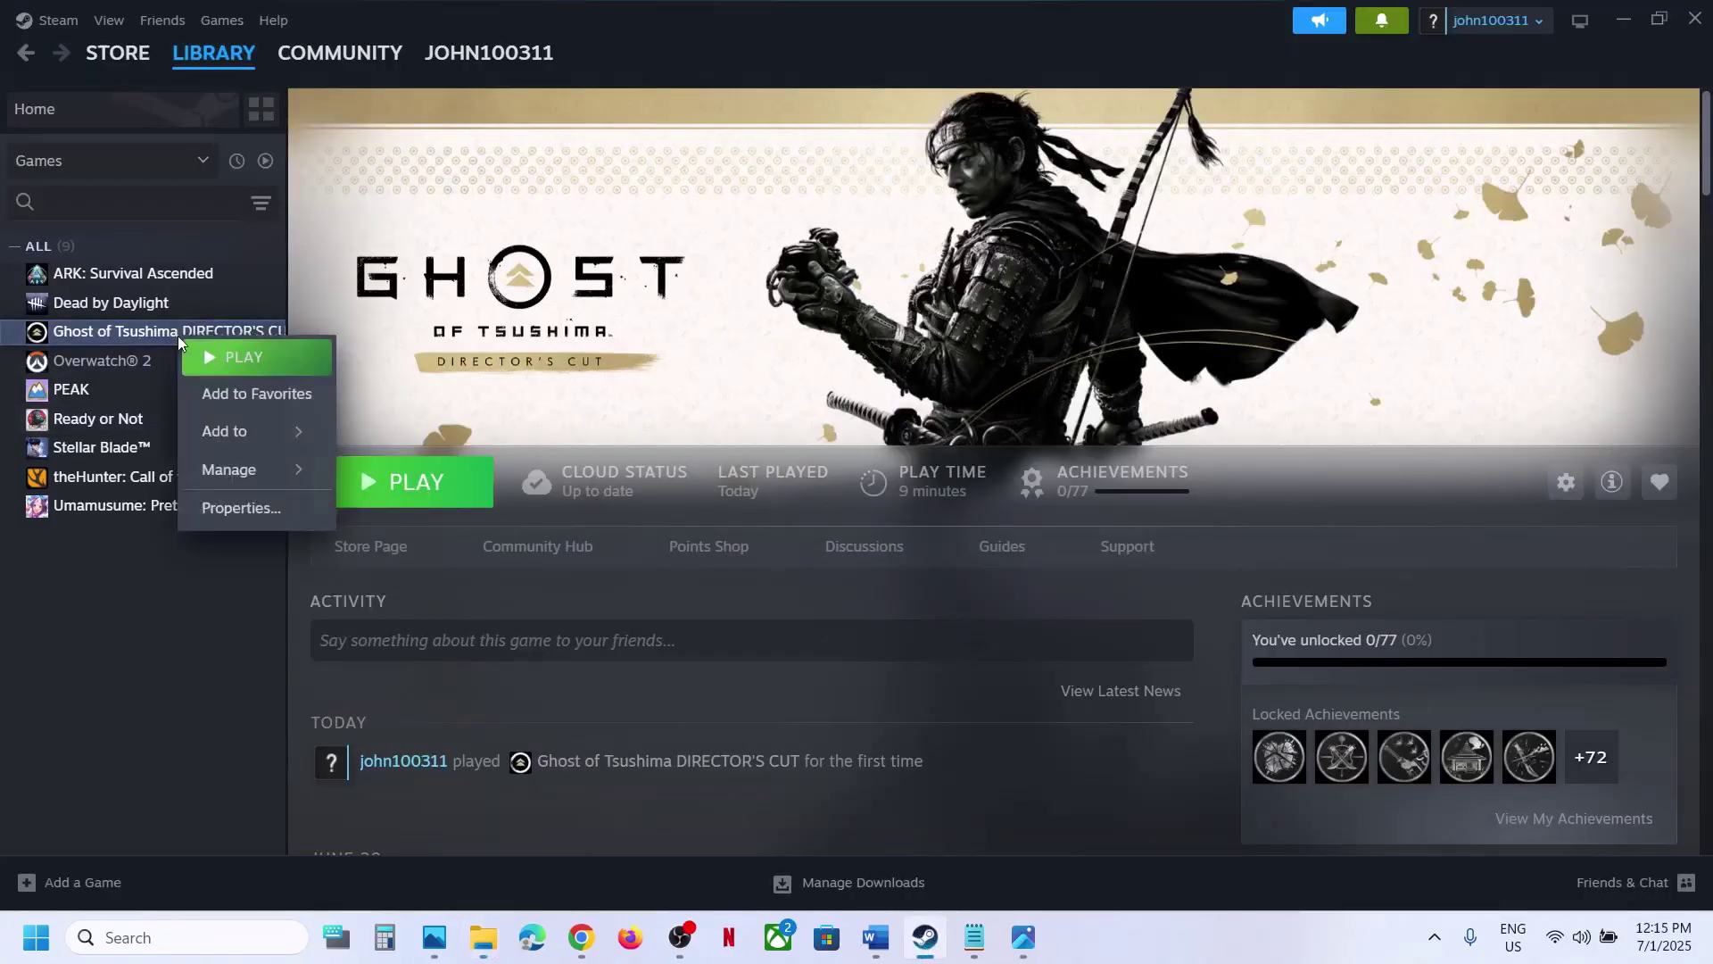
pyautogui.moveTo(268, 469)
pyautogui.click(420, 514)
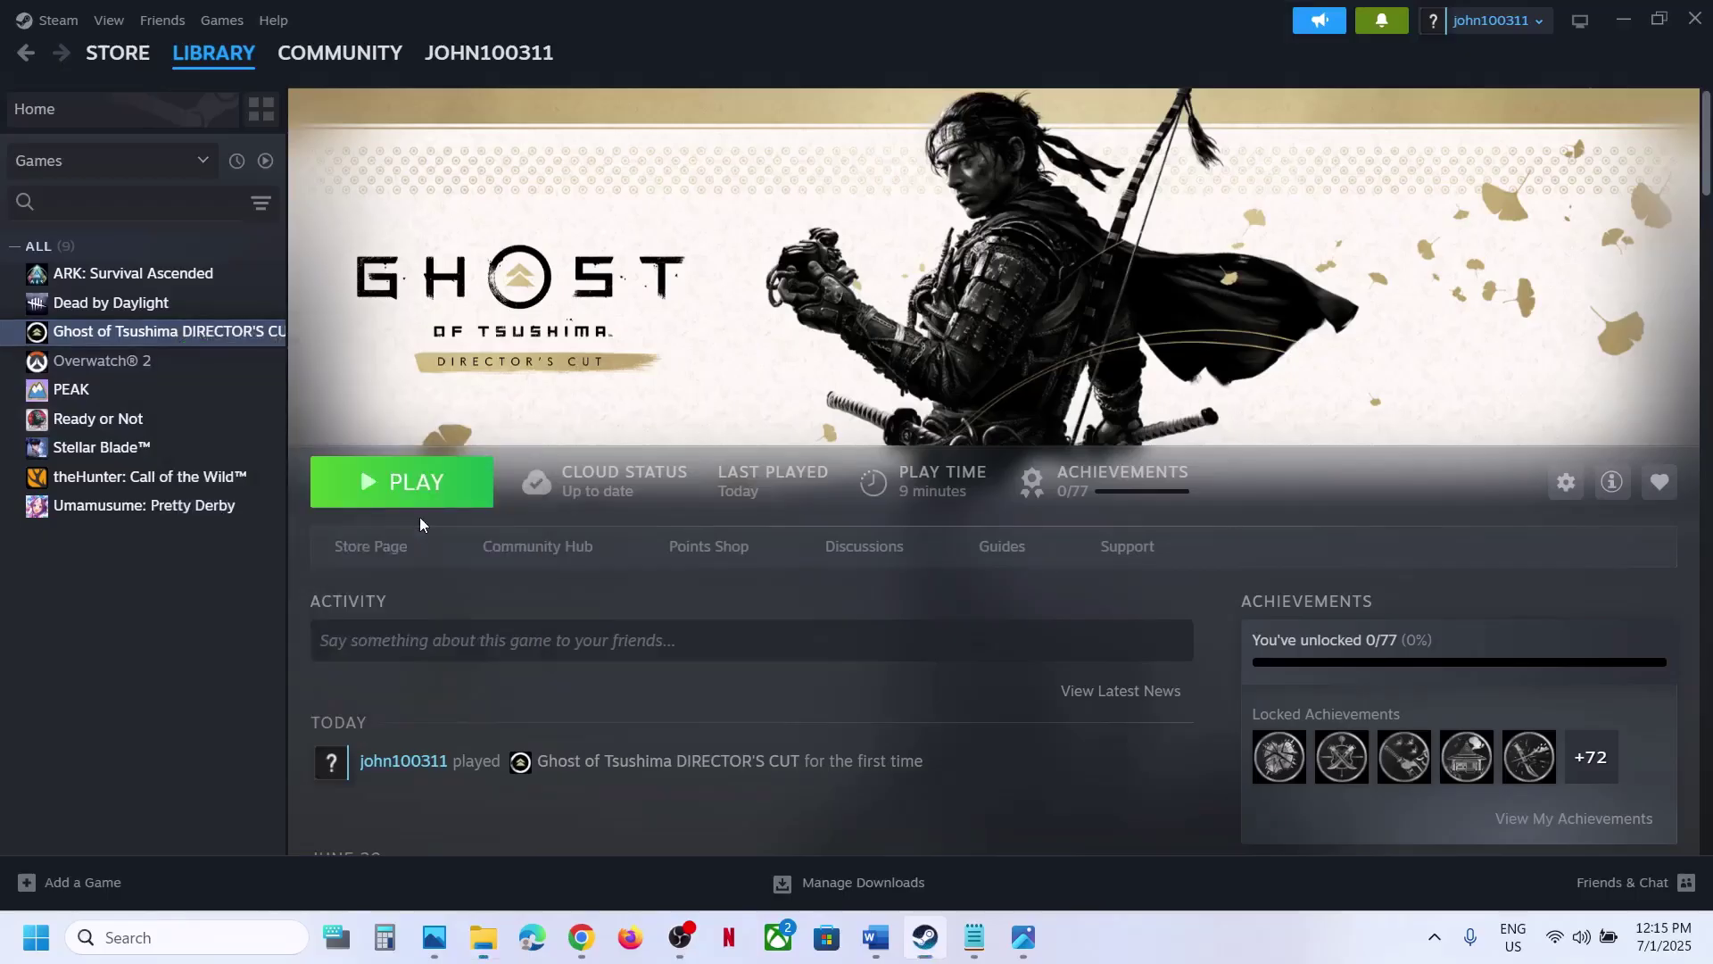
# Step: Run install_pspc_sdk_runtime as administrator again and approve the permission prompt
pyautogui.scroll(-3, 338, 496)
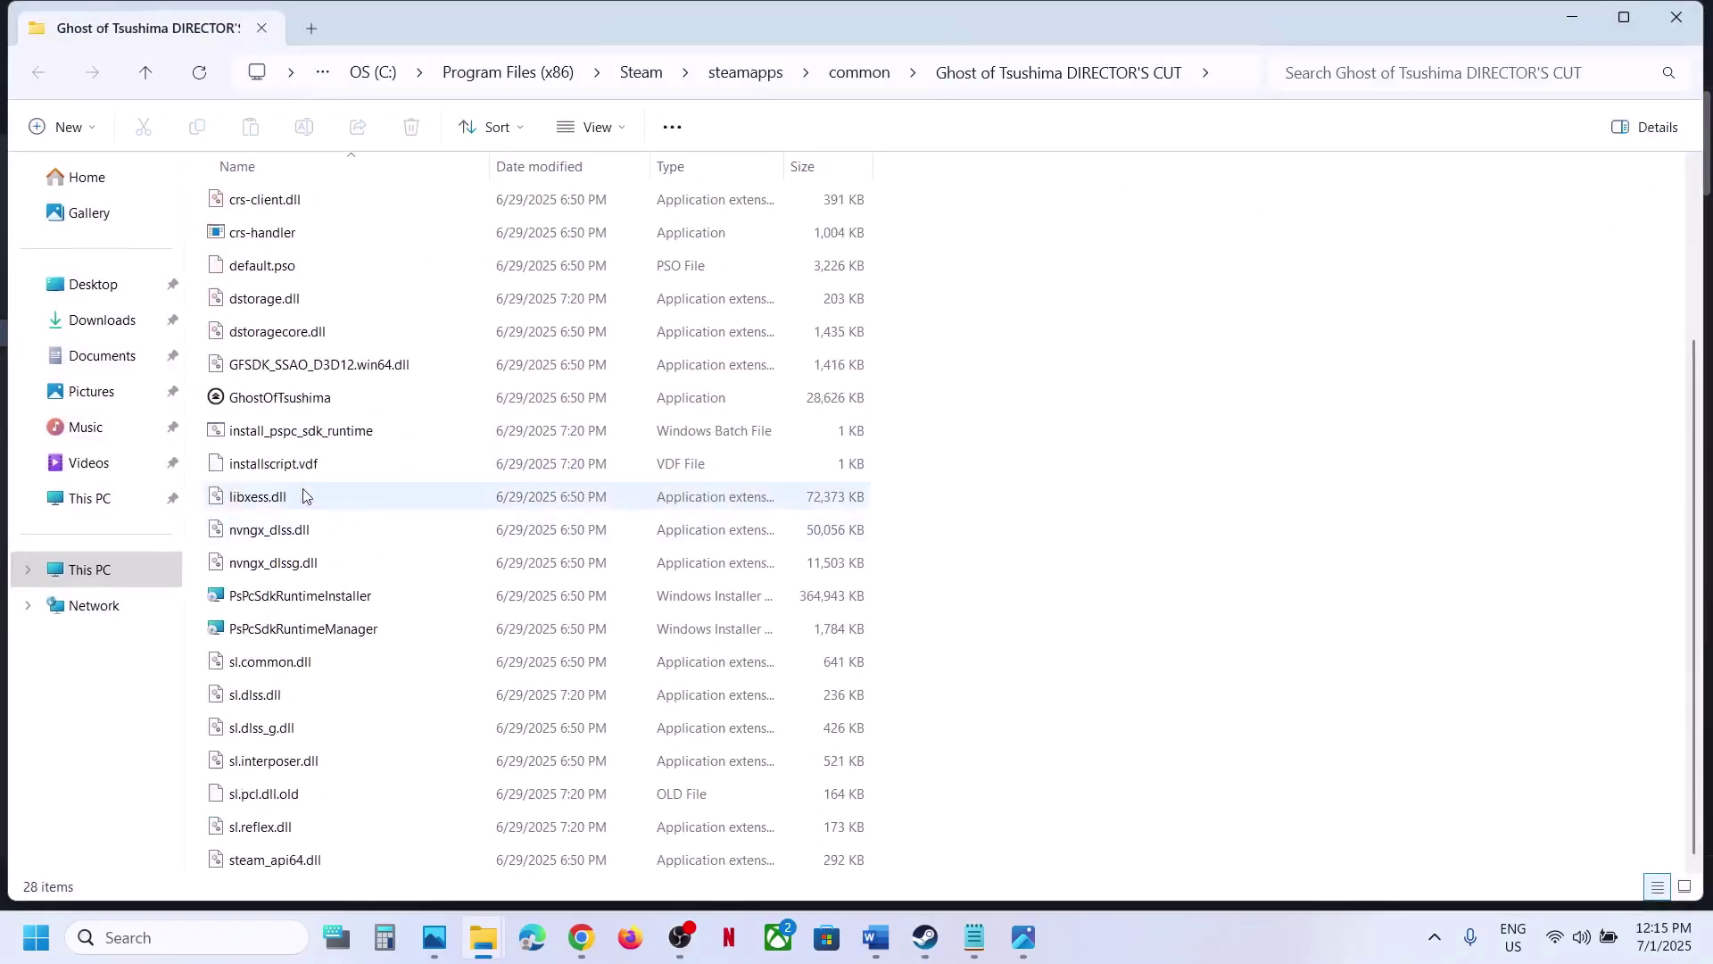
pyautogui.click(281, 437)
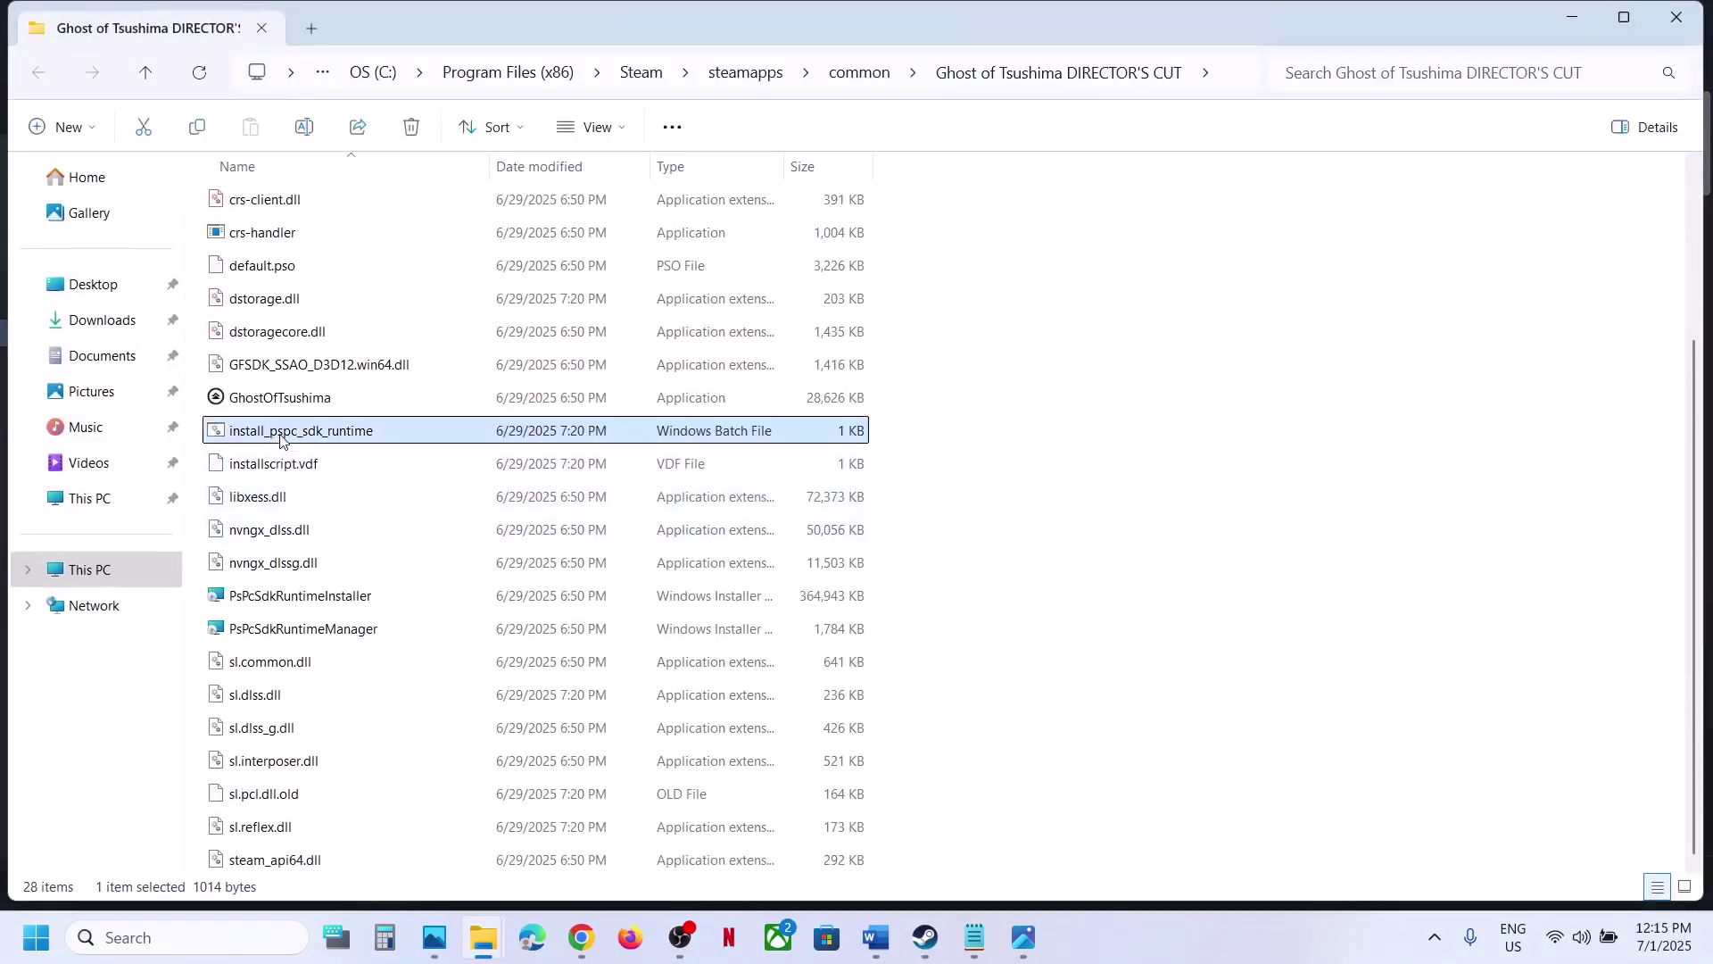
pyautogui.rightClick(281, 437)
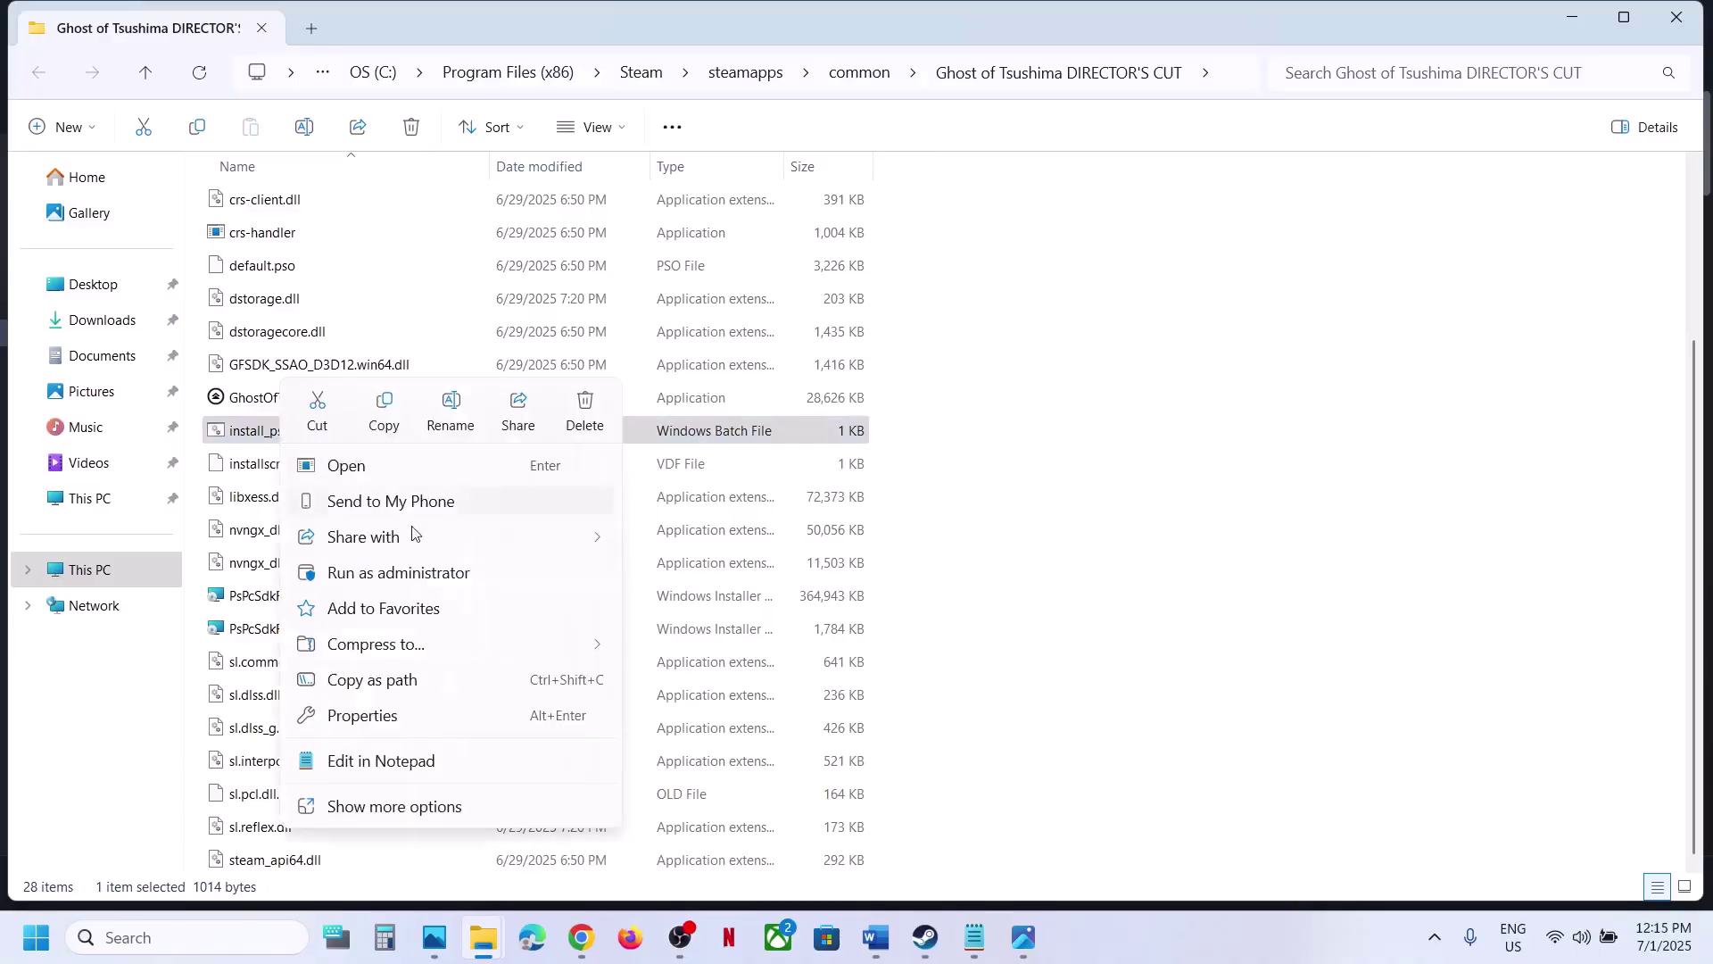
pyautogui.click(412, 572)
pyautogui.click(748, 689)
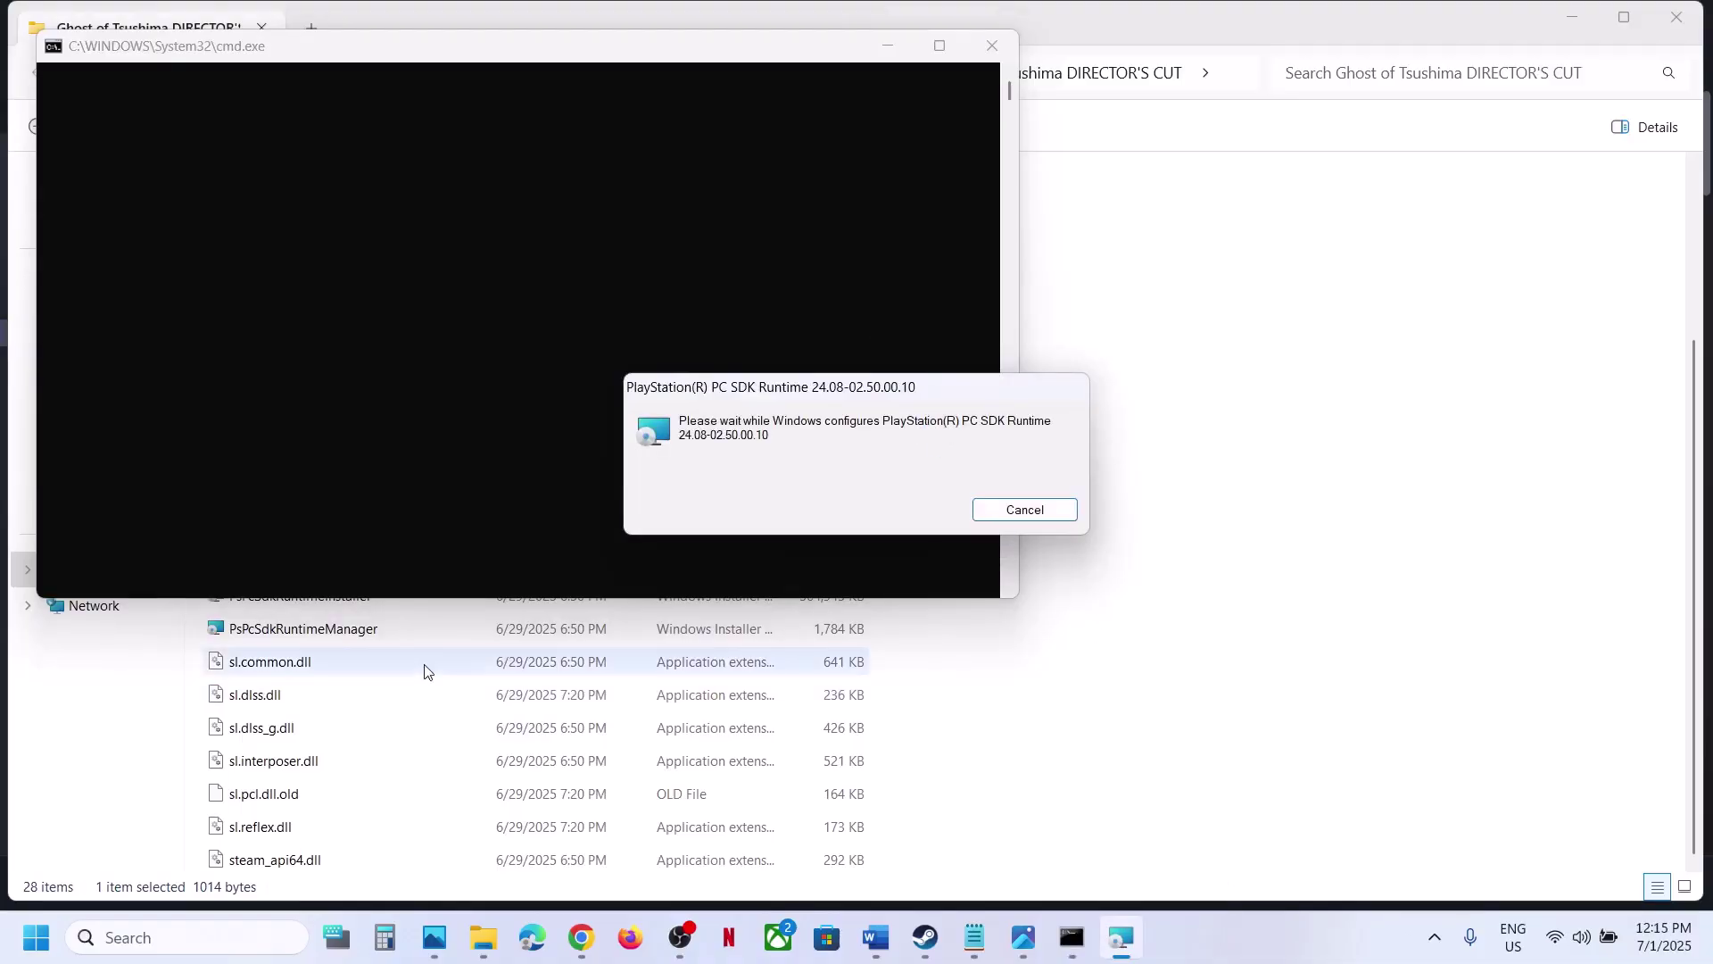
# Step: After the runtime reports successful installation, close its Command Prompt window
pyautogui.click(325, 630)
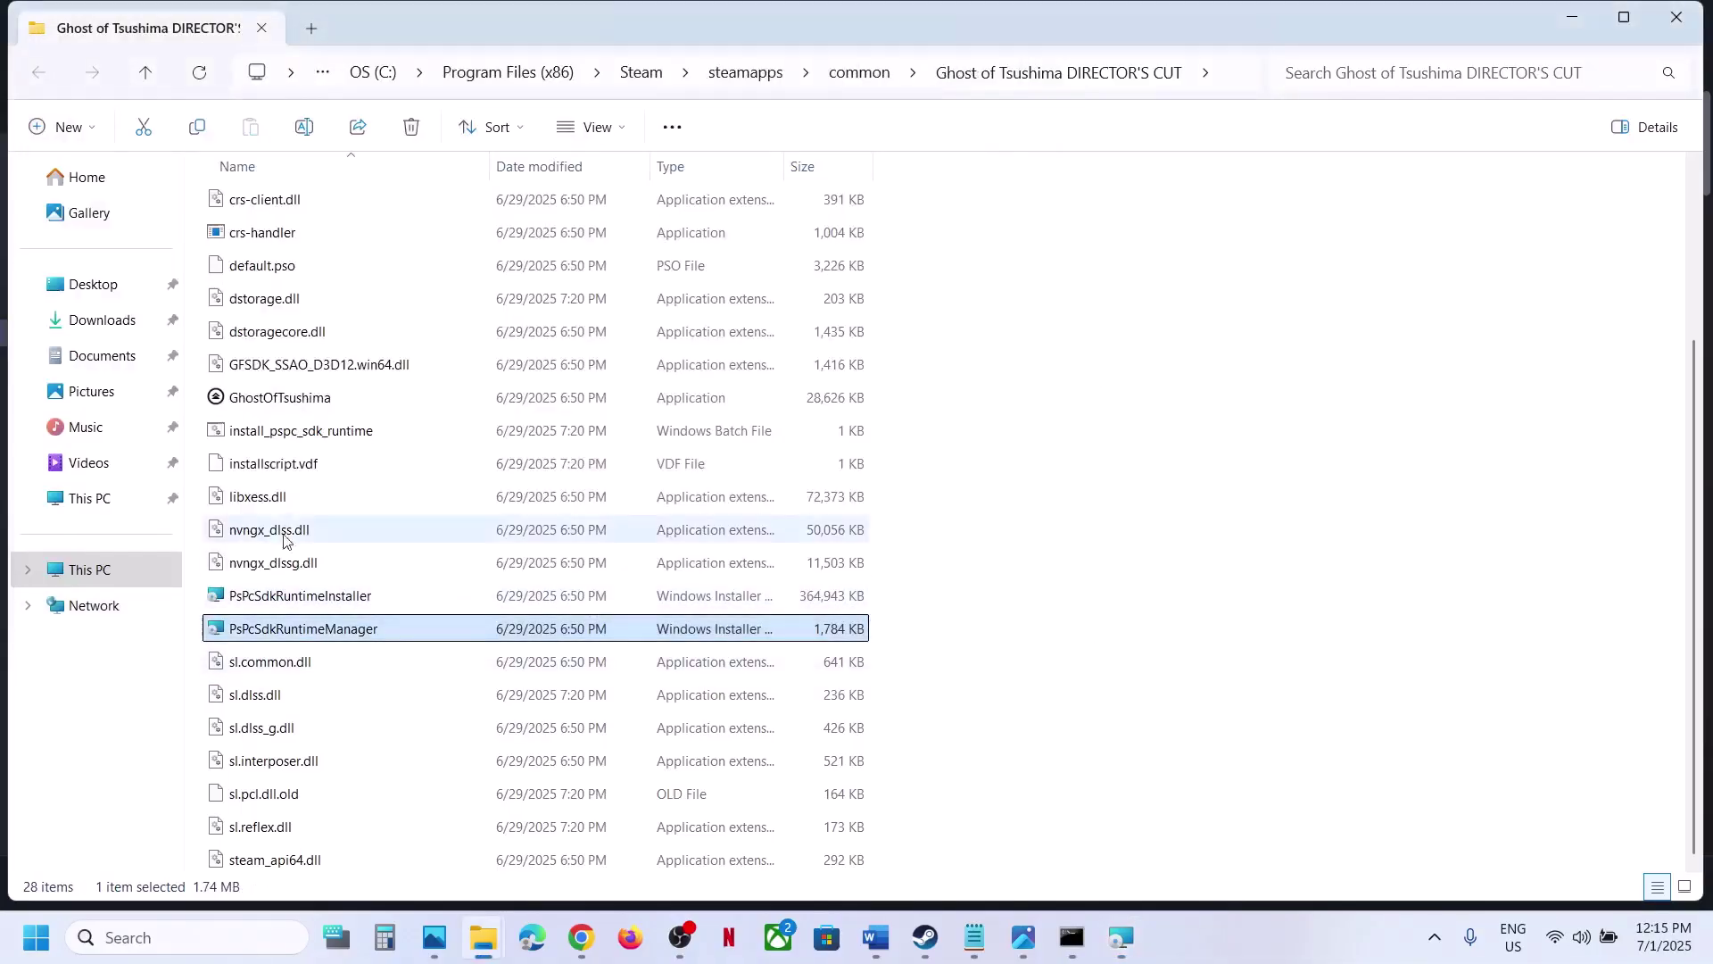
pyautogui.click(278, 433)
pyautogui.click(317, 599)
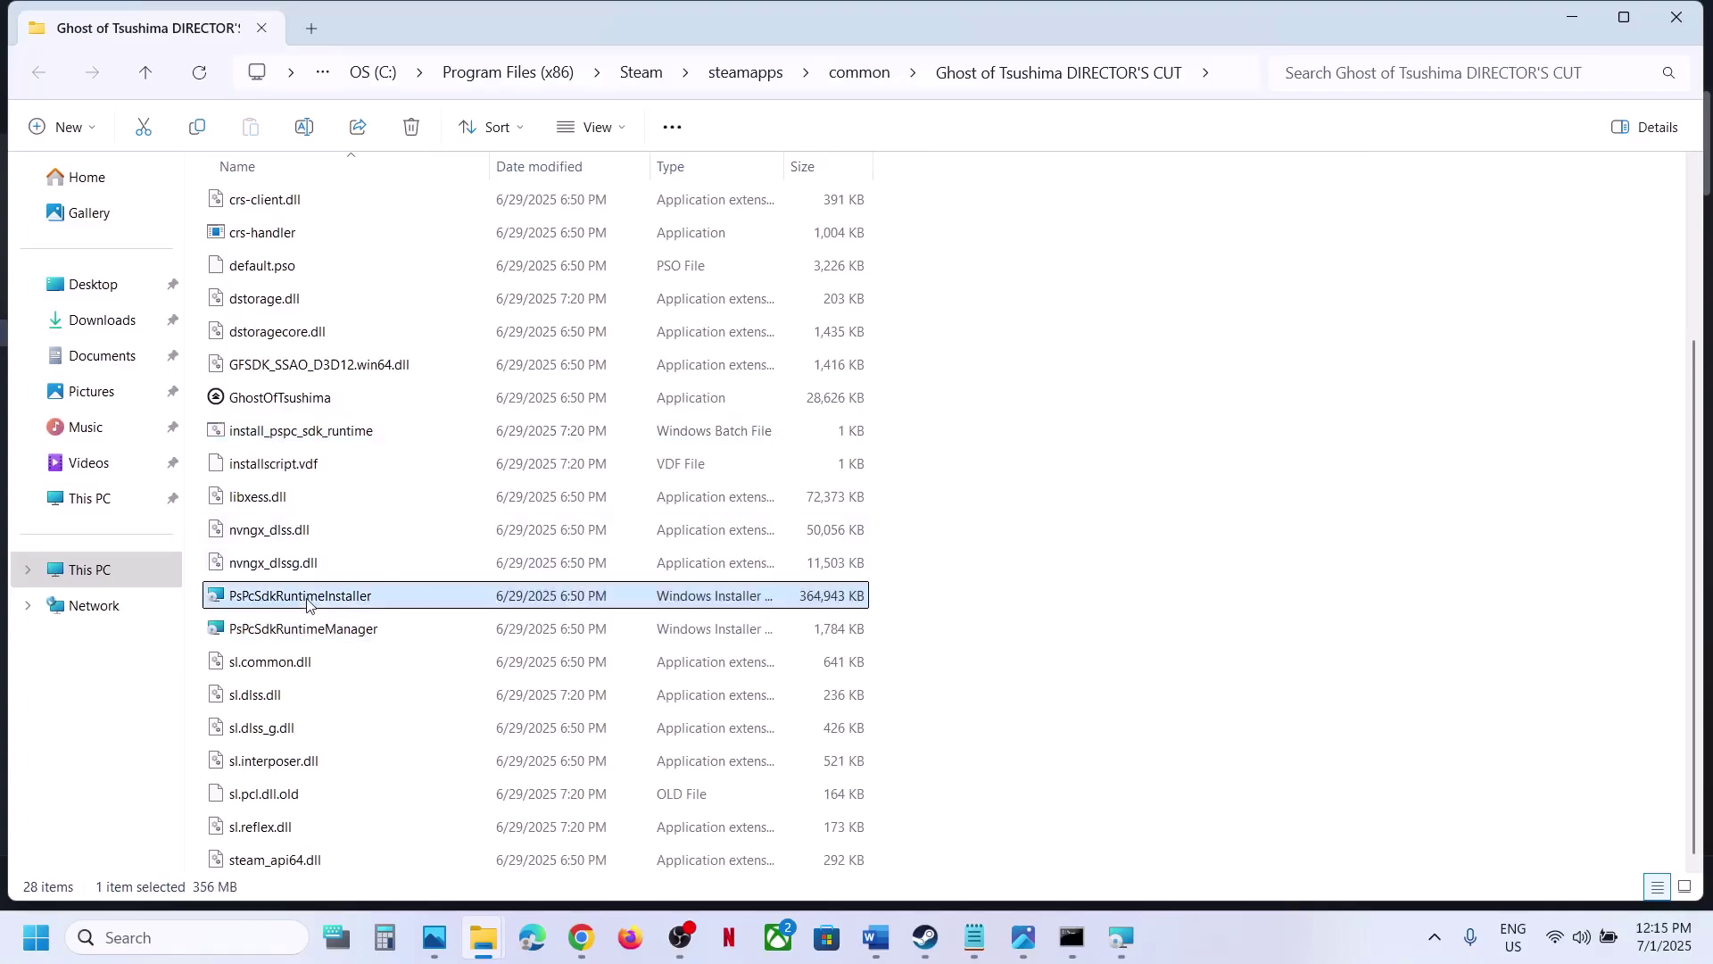
pyautogui.click(337, 629)
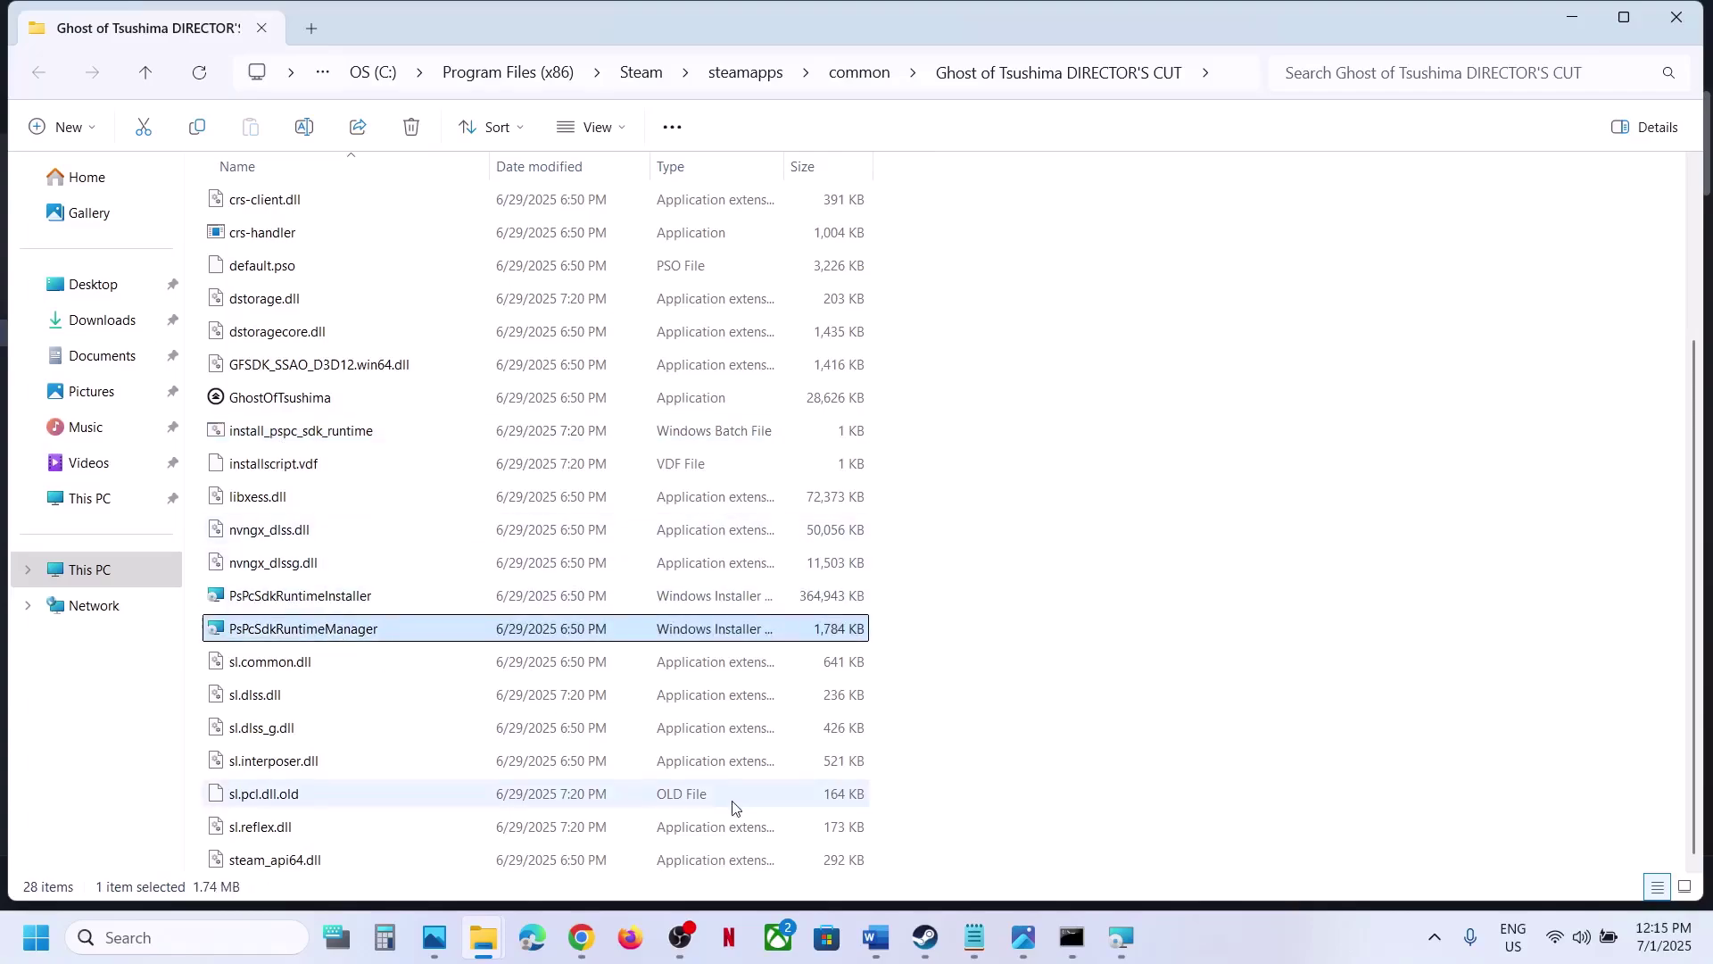
pyautogui.click(928, 935)
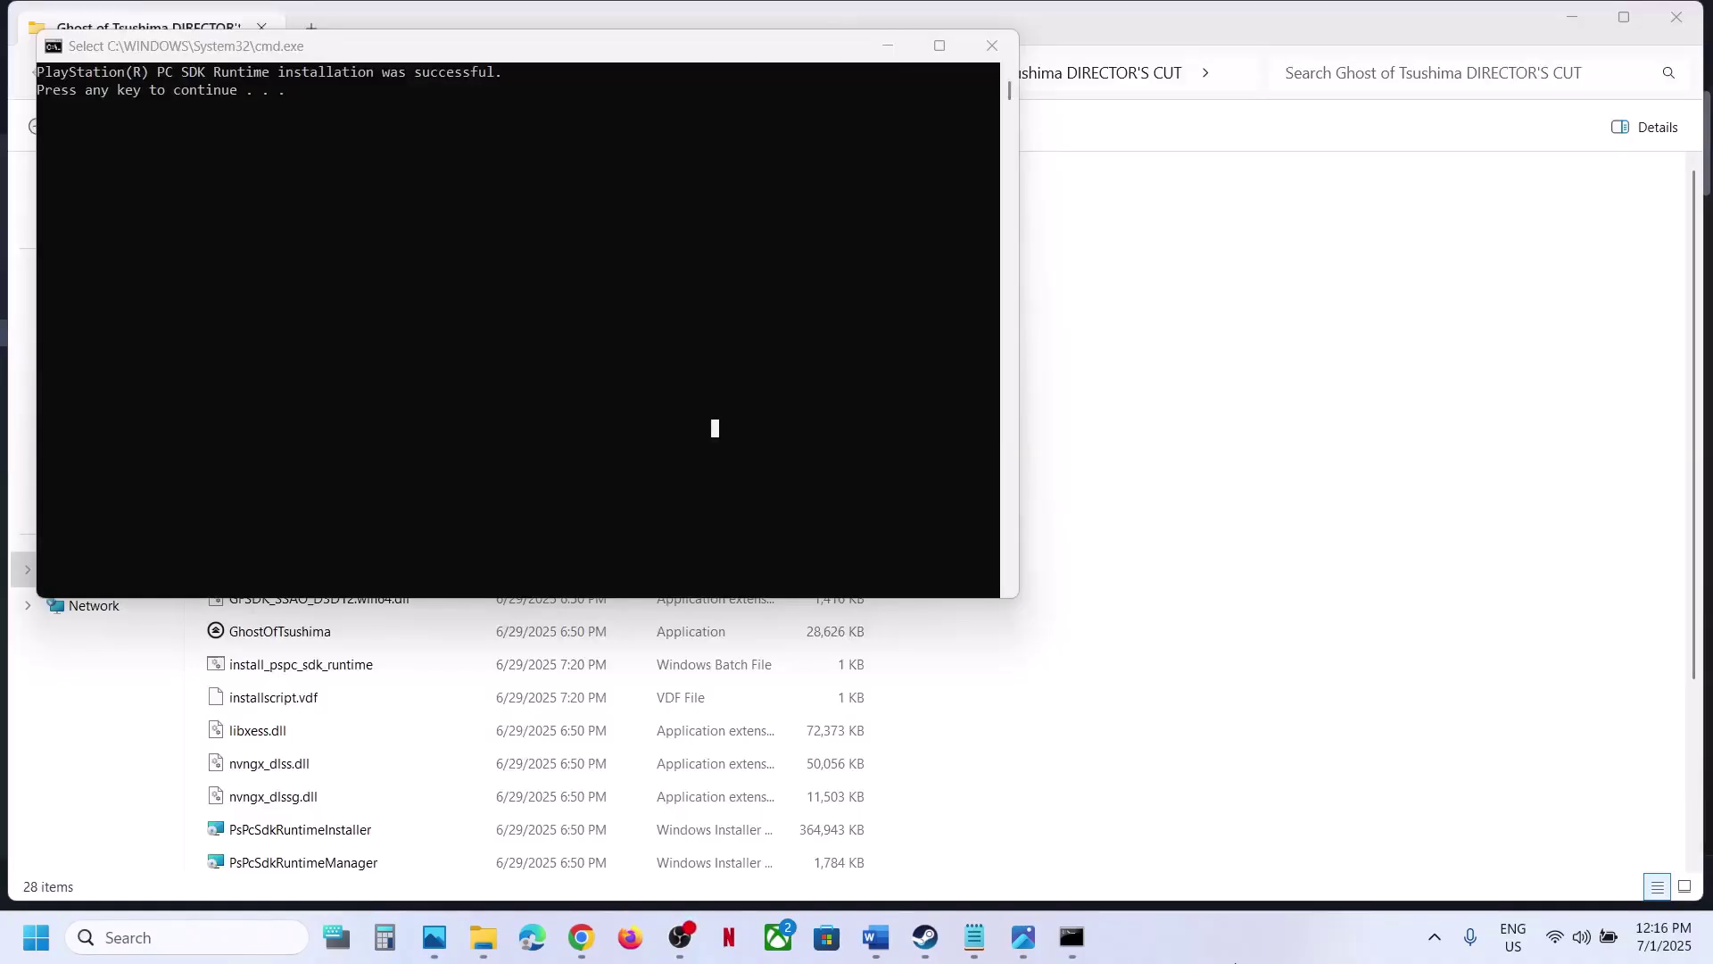
pyautogui.click(636, 419)
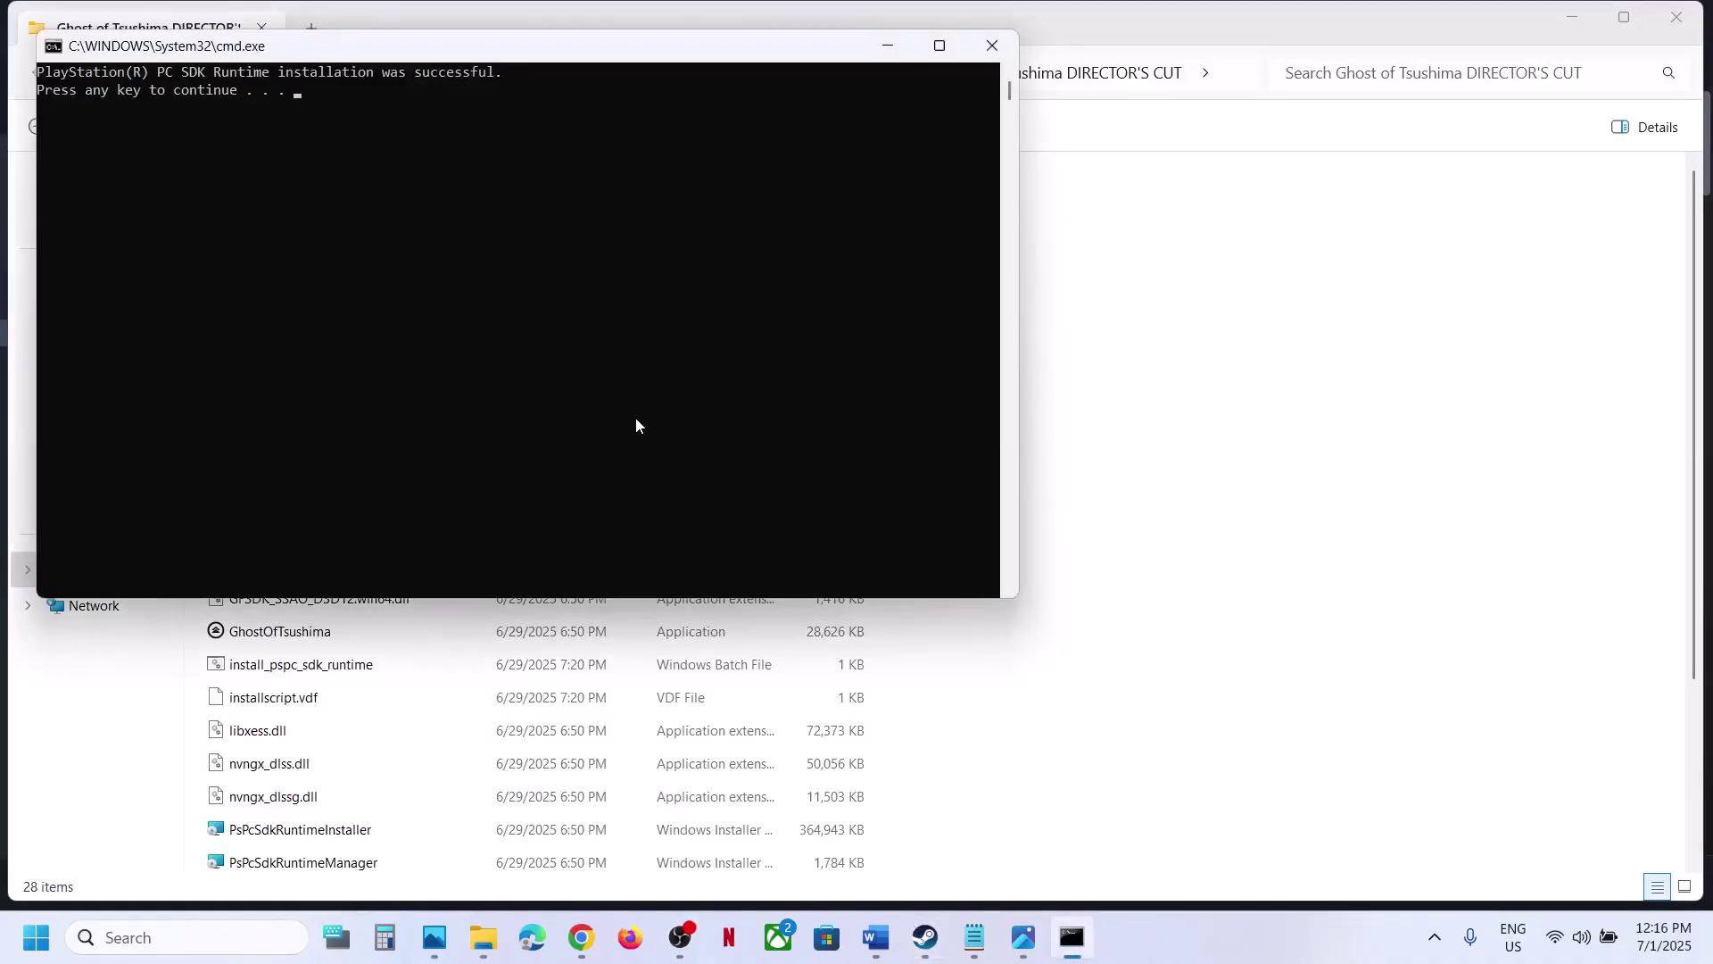
pyautogui.press('Return')
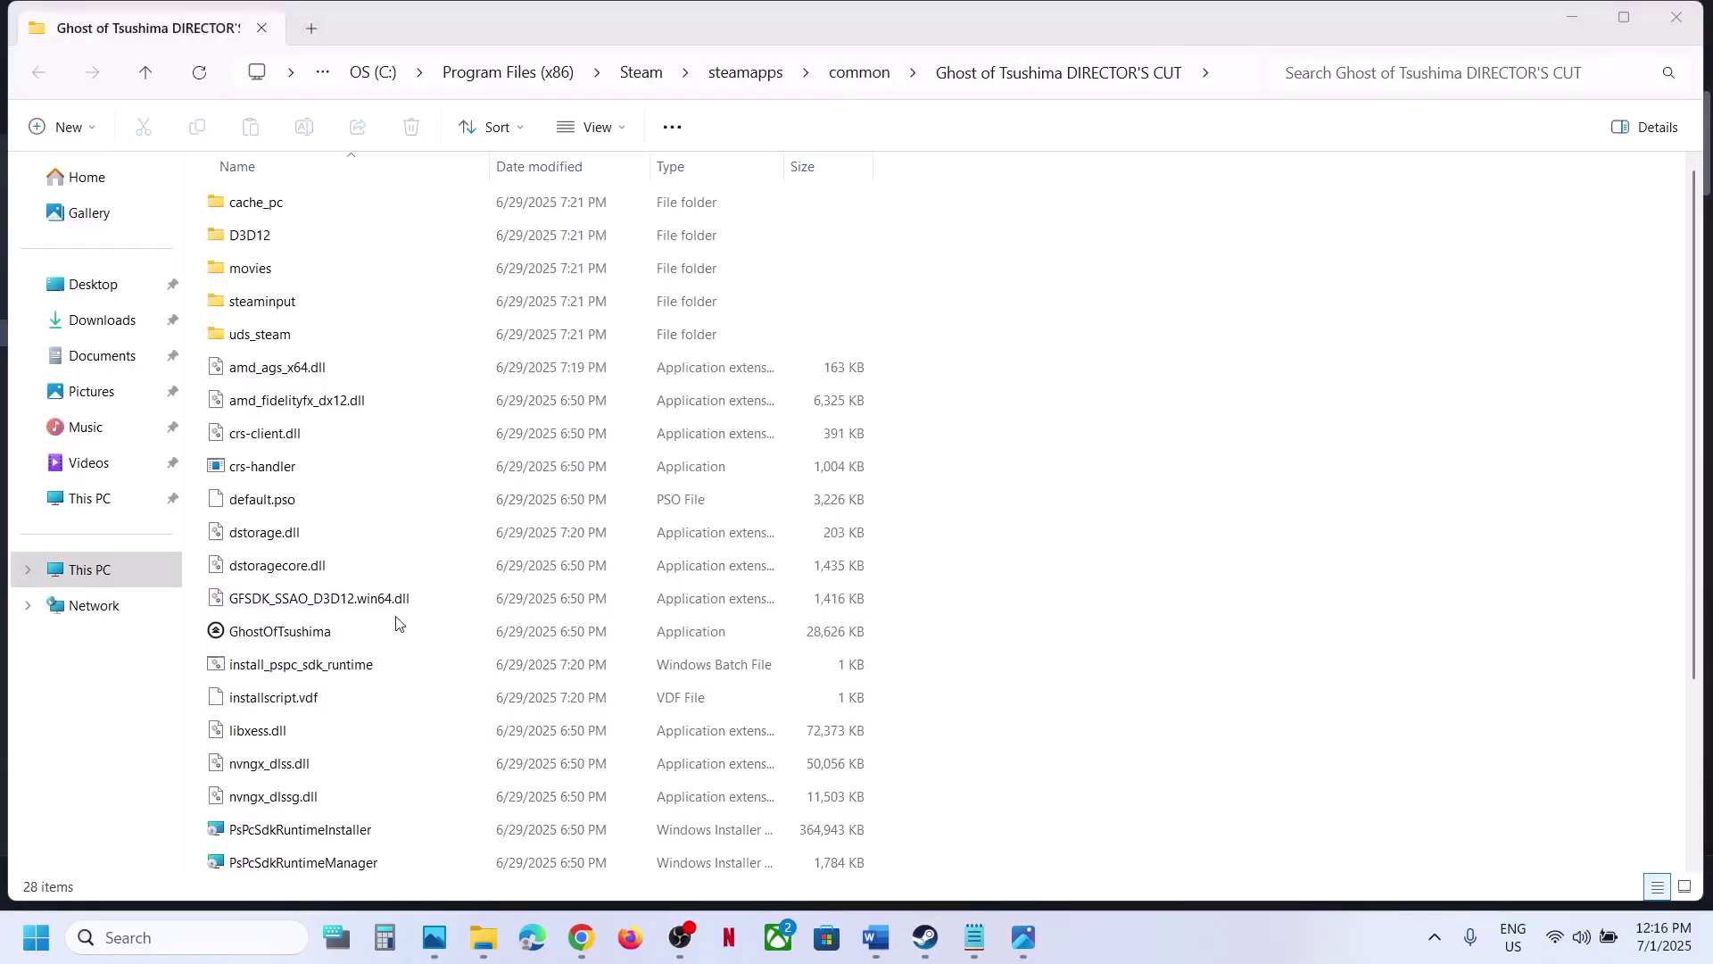
# Step: Launch the PsPcSdkRuntimeInstaller package and bring the Steam library back to the front
pyautogui.scroll(-3, 396, 623)
pyautogui.doubleClick(326, 595)
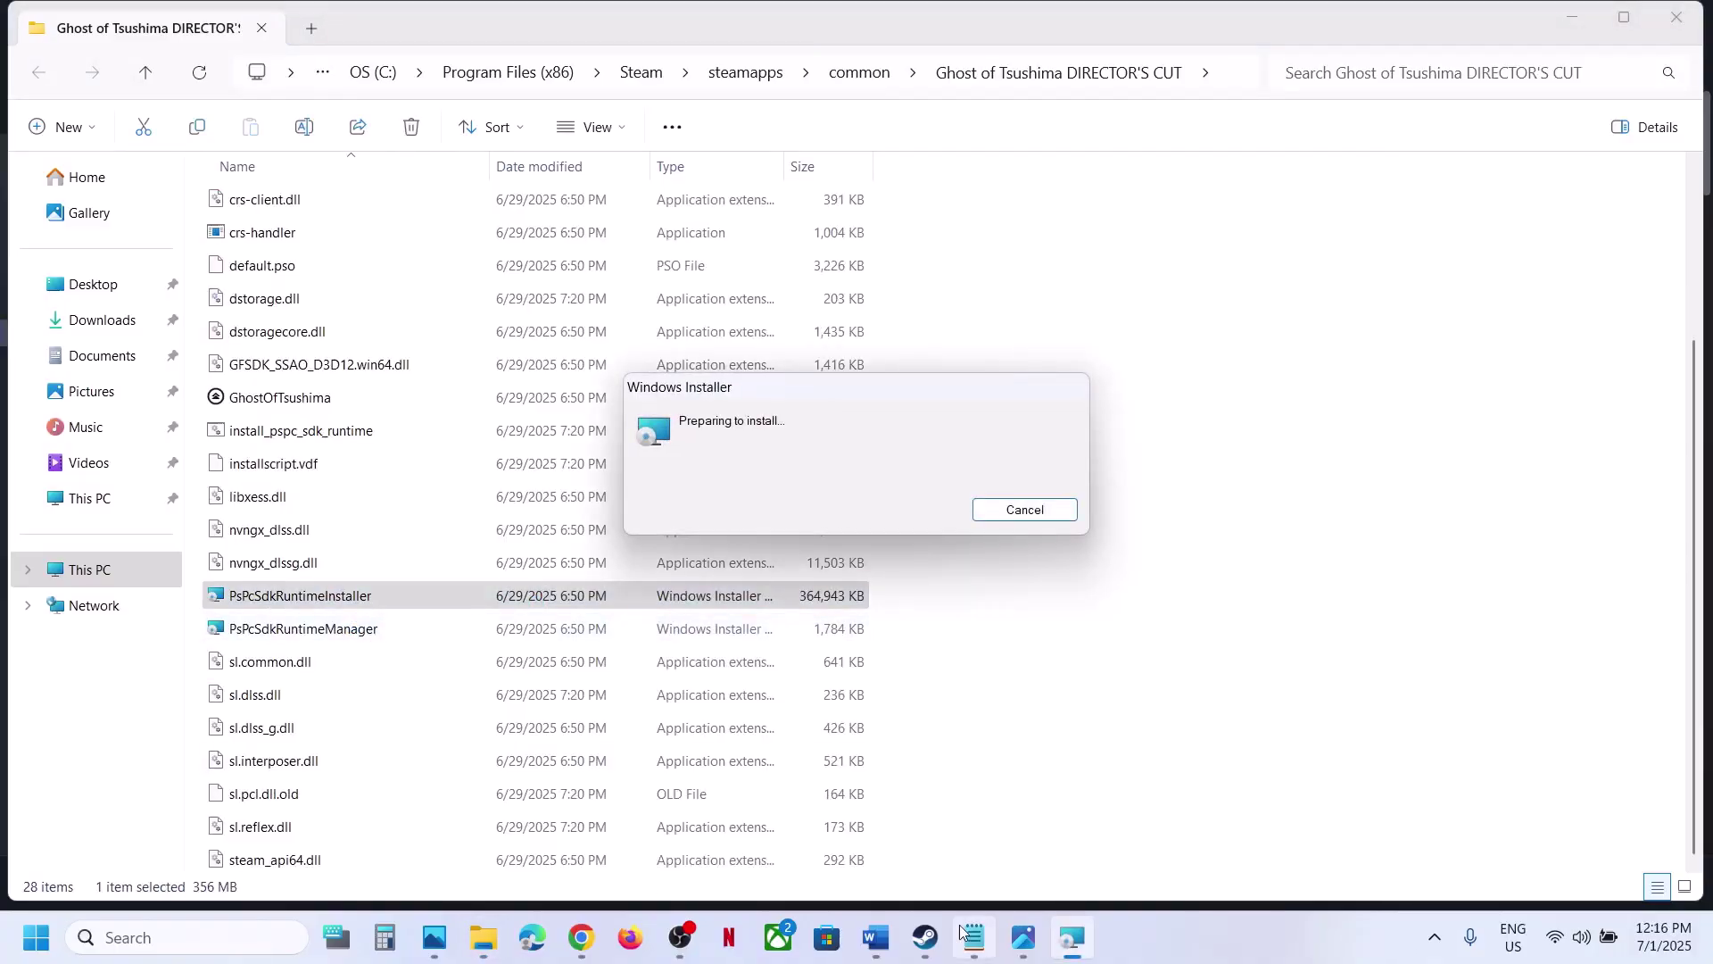
pyautogui.click(932, 941)
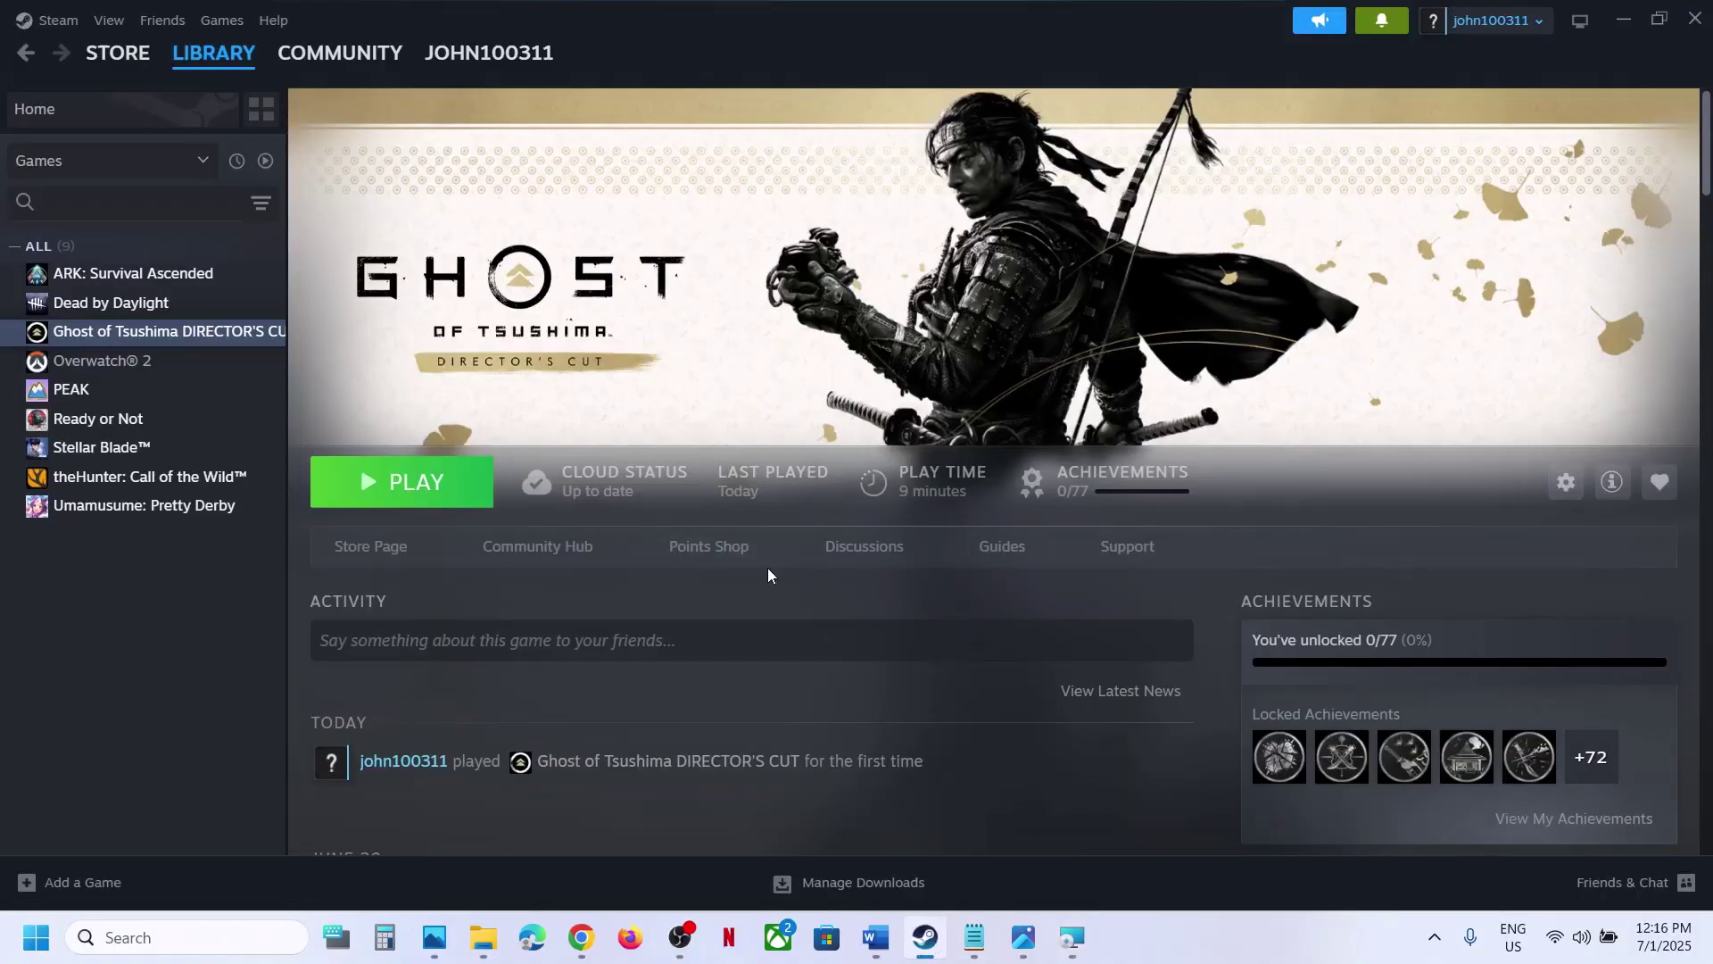